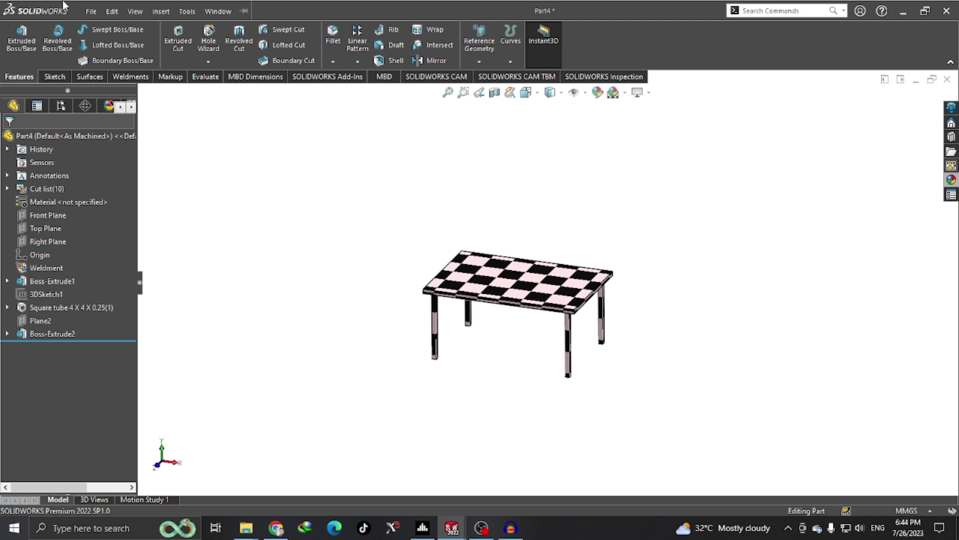
Step: Open the File menu to begin creating a new document
{"action": "left_click", "coordinate": [89, 12]}
Step: Create a new blank part and set the viewport scene to Plain White
{"action": "left_click", "coordinate": [103, 30]}
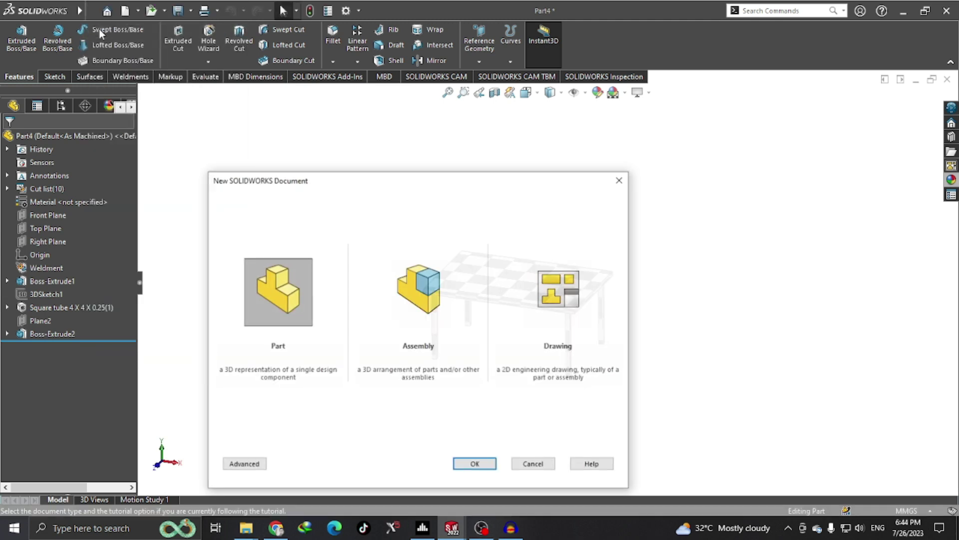
{"action": "left_click", "coordinate": [476, 464]}
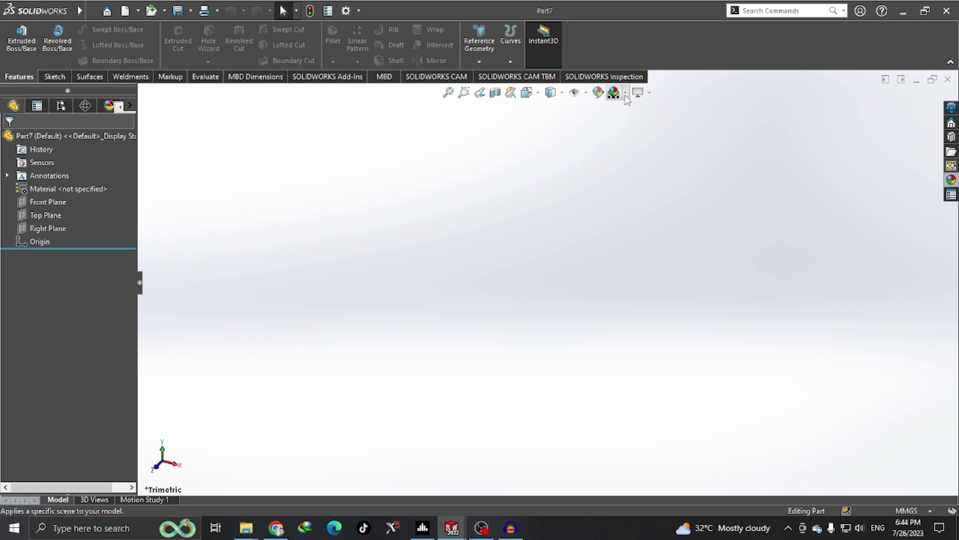
{"action": "left_click", "coordinate": [625, 93]}
{"action": "left_click", "coordinate": [634, 124]}
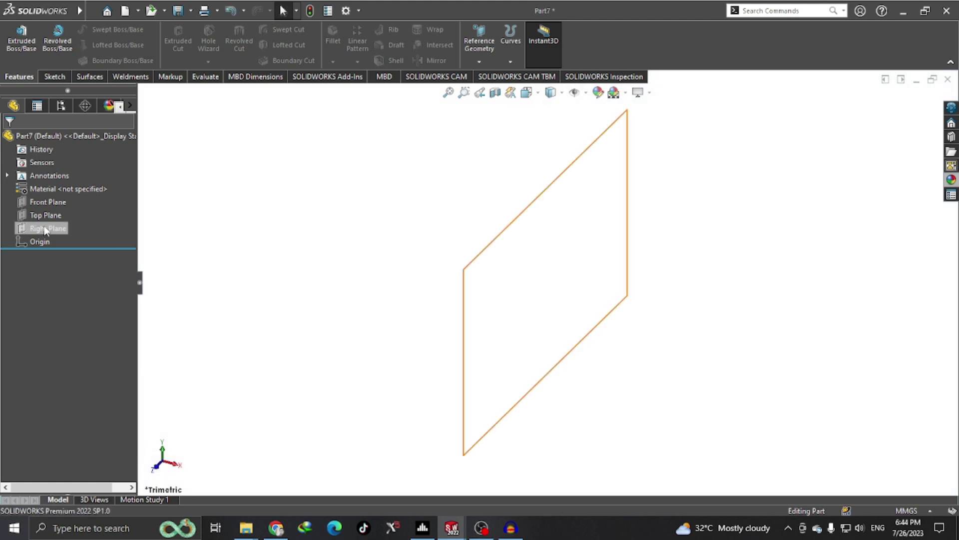
Step: Sketch a center rectangle on the Top Plane, centred on the origin
{"action": "right_click", "coordinate": [44, 216]}
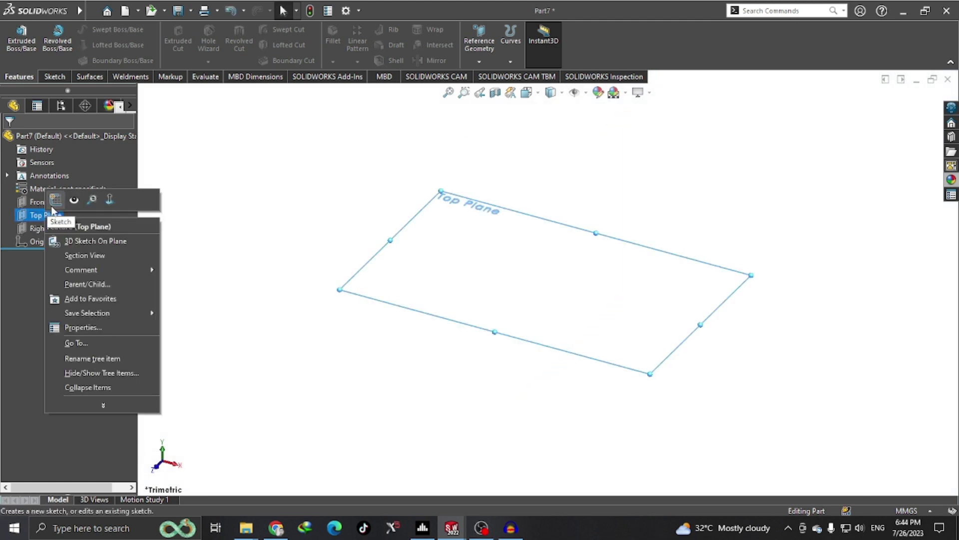
{"action": "left_click", "coordinate": [55, 200]}
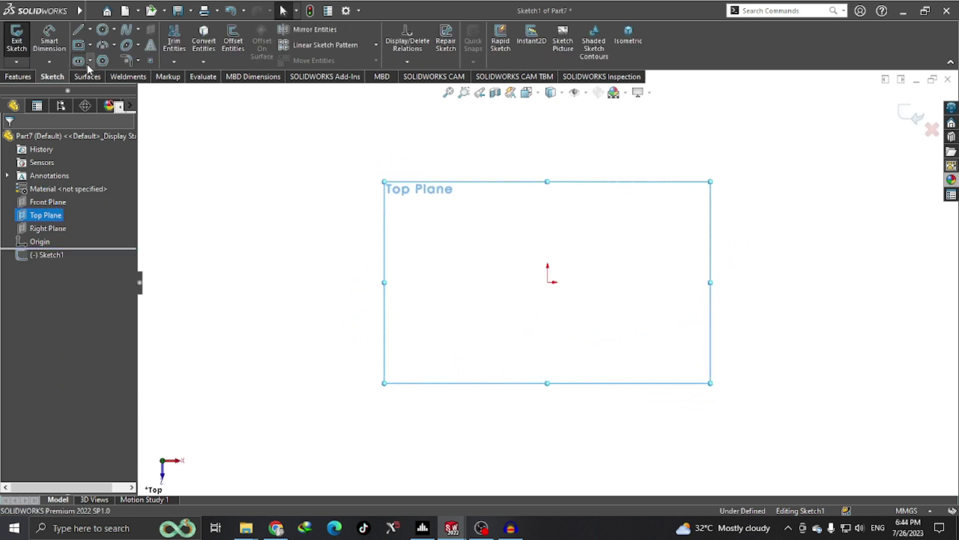
{"action": "left_click", "coordinate": [90, 44]}
{"action": "left_click", "coordinate": [112, 70]}
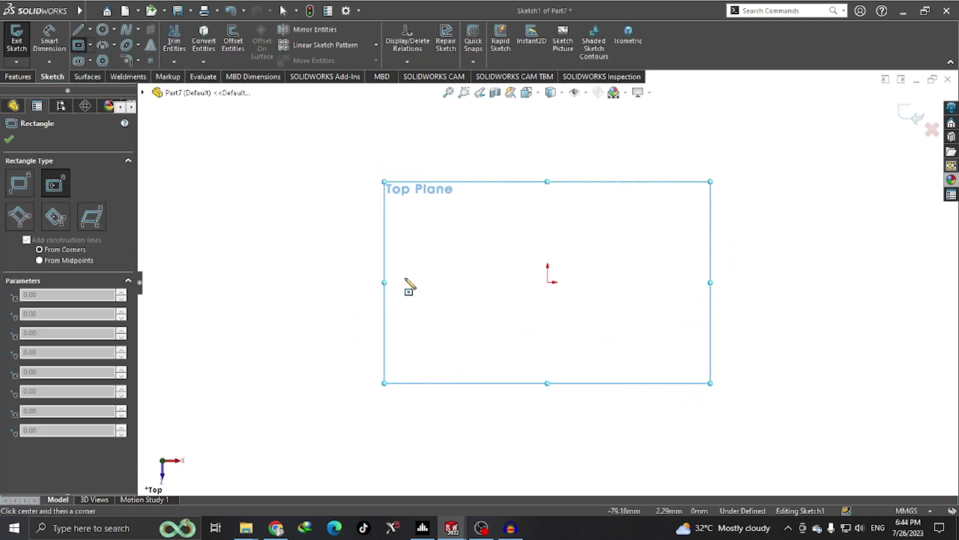
{"action": "left_click", "coordinate": [548, 283]}
{"action": "left_click", "coordinate": [649, 341]}
{"action": "right_click_drag", "start_coordinate": [332, 295], "coordinate": [328, 245]}
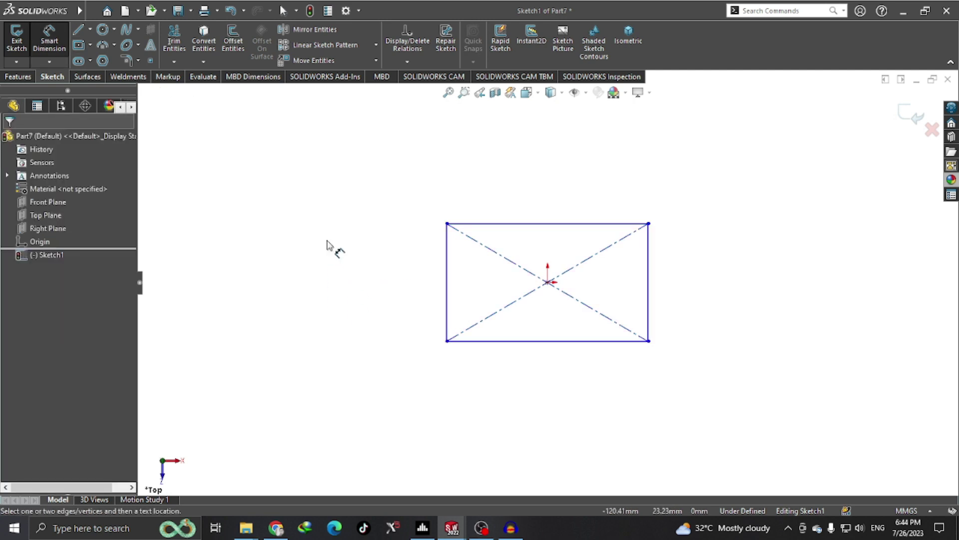
Step: Dimension the rectangle 3000 mm wide by 2000 mm high
{"action": "left_click", "coordinate": [472, 223]}
{"action": "left_click", "coordinate": [457, 174]}
{"action": "type", "text": "3000"}
{"action": "key", "text": "Return"}
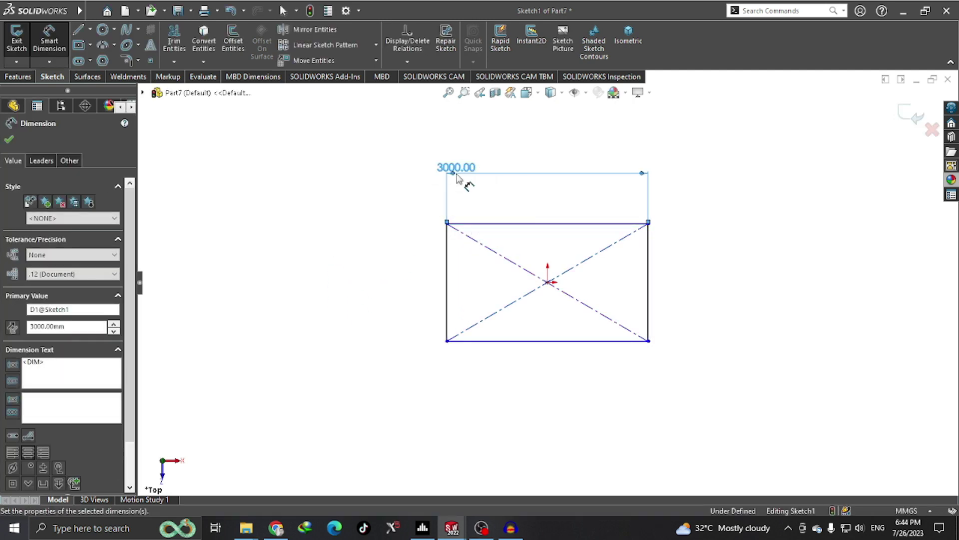
{"action": "left_click", "coordinate": [447, 320]}
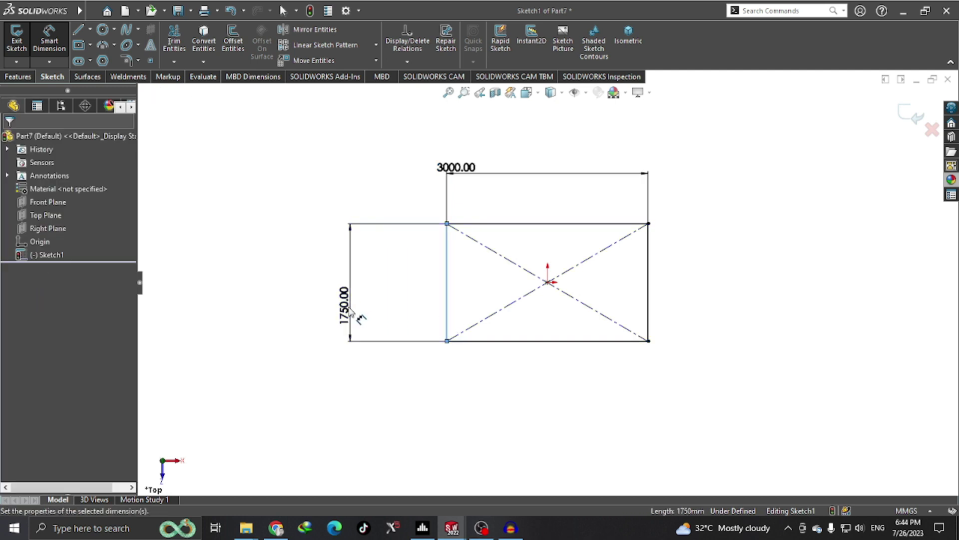
{"action": "left_click", "coordinate": [350, 313]}
{"action": "type", "text": "2000"}
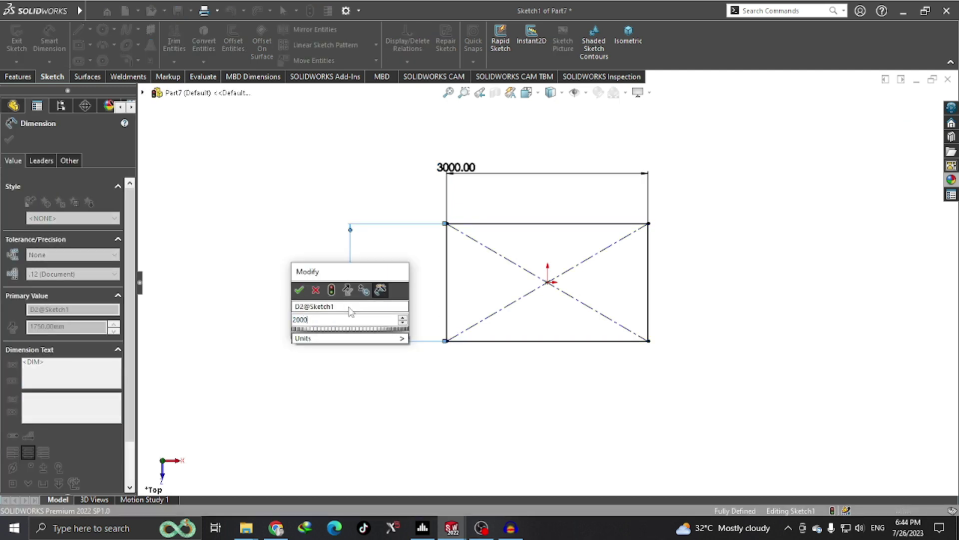
{"action": "key", "text": "Return"}
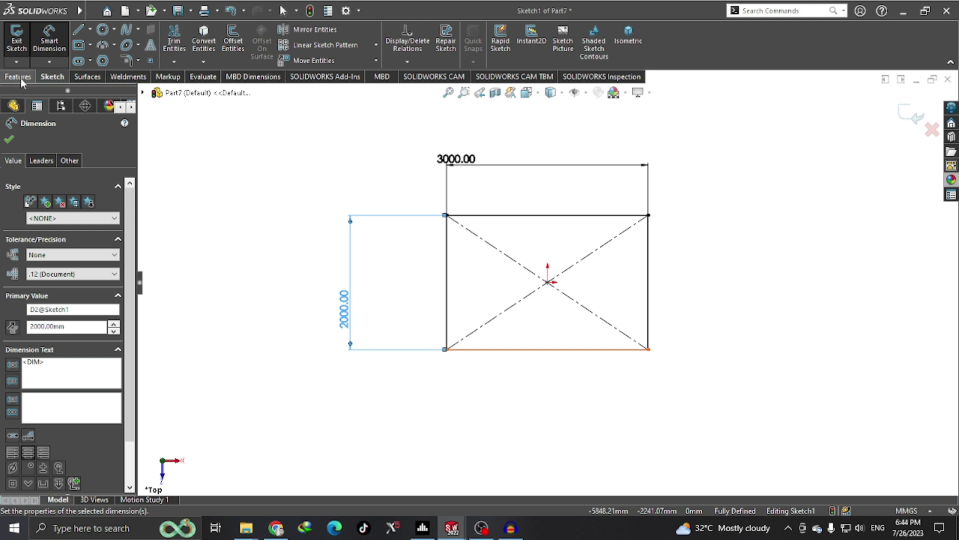
{"action": "left_click", "coordinate": [20, 77]}
Step: Extrude the rectangle 1300 mm in the reversed, downward direction as Boss-Extrude1
{"action": "left_click", "coordinate": [21, 40]}
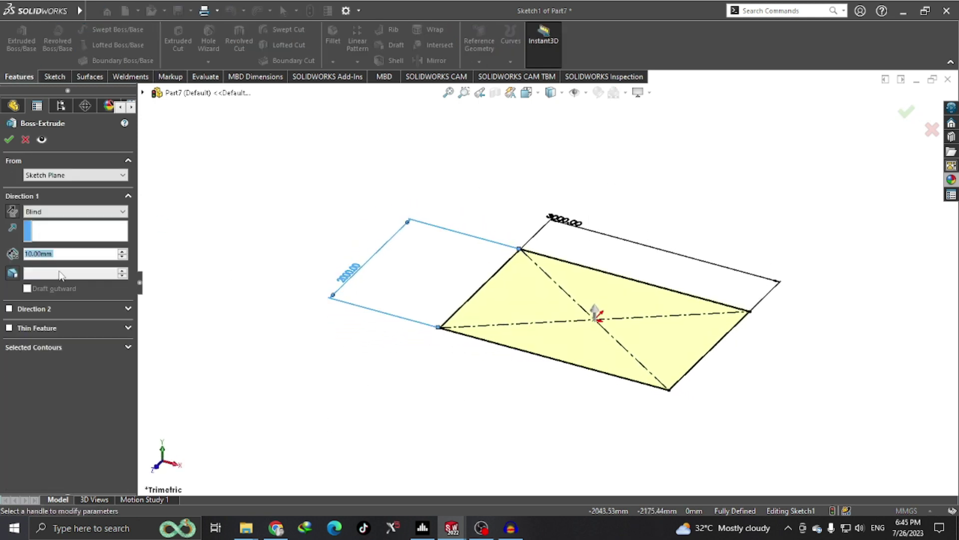
{"action": "type", "text": "1300"}
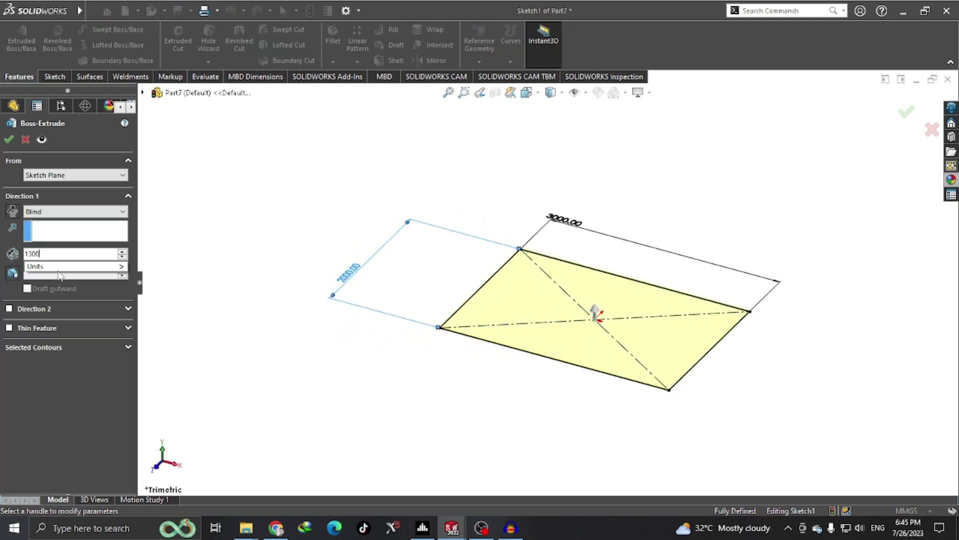
{"action": "key", "text": "Return"}
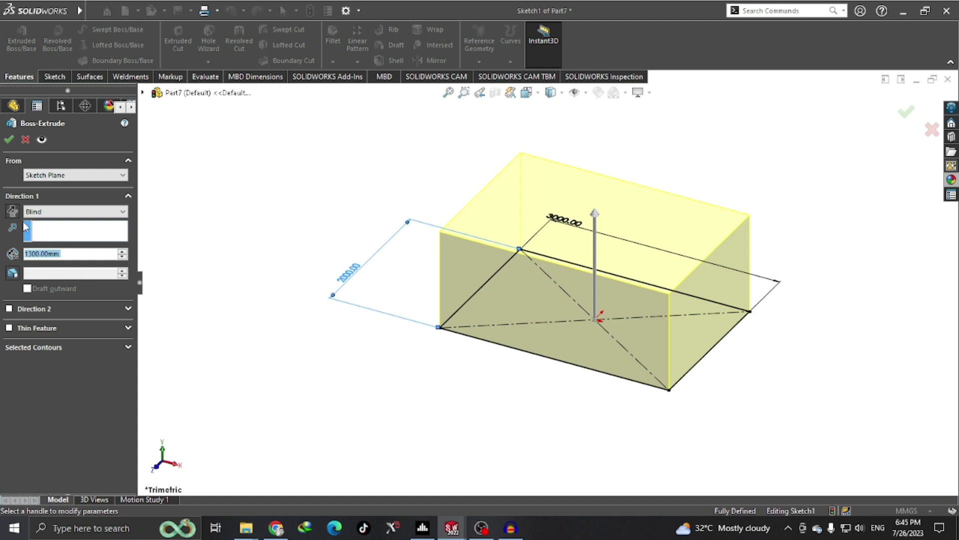
{"action": "left_click", "coordinate": [12, 212]}
{"action": "scroll", "coordinate": [546, 281], "scroll_direction": "up", "scroll_amount": 2}
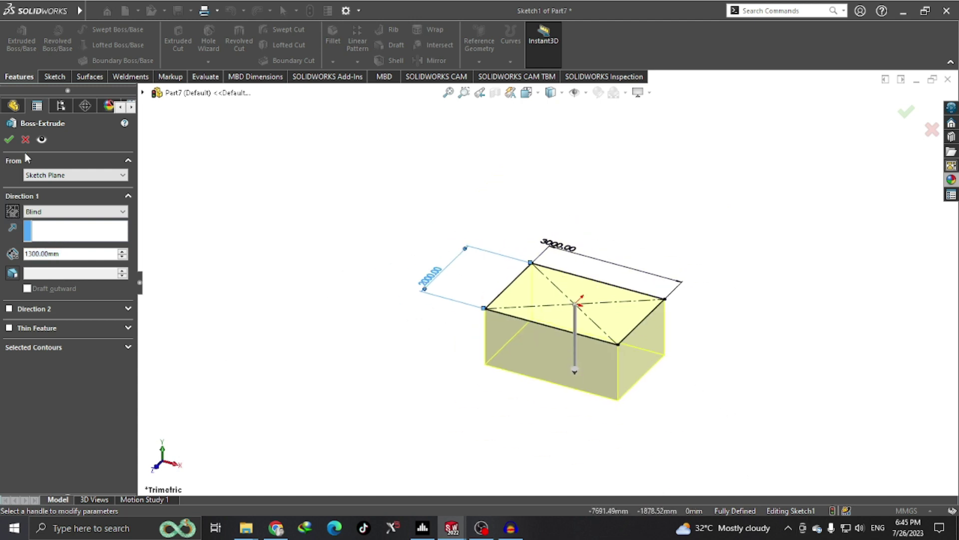
{"action": "key", "text": "Return"}
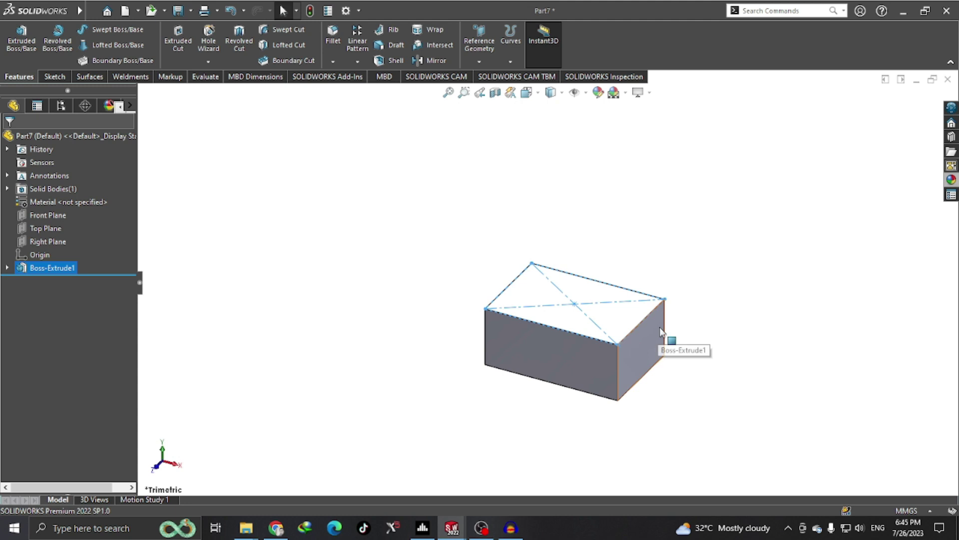
{"action": "scroll", "coordinate": [692, 338], "scroll_direction": "down", "scroll_amount": 1}
Step: Convert the block's edges into lines of a new 3D sketch
{"action": "left_click", "coordinate": [41, 78]}
{"action": "left_click", "coordinate": [16, 63]}
{"action": "left_click", "coordinate": [17, 83]}
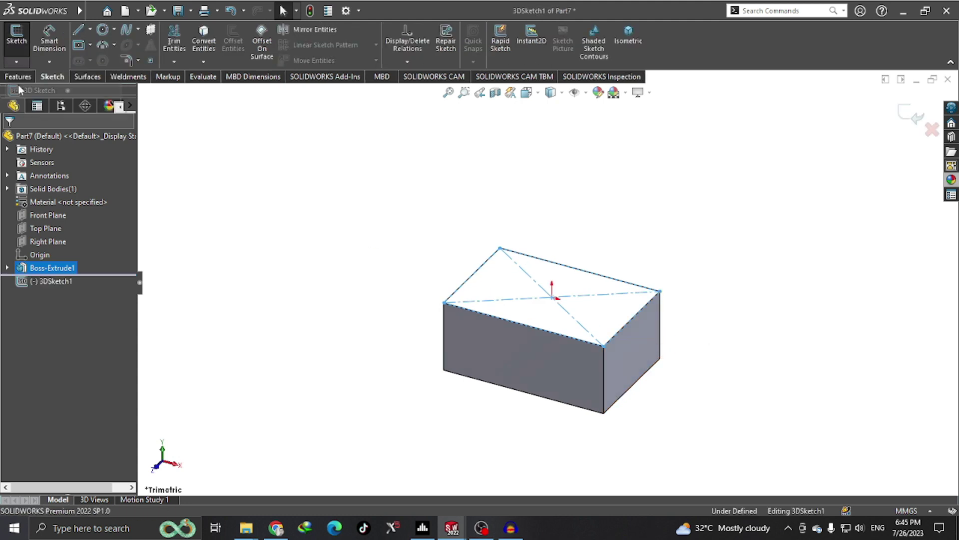
{"action": "left_click", "coordinate": [526, 327]}
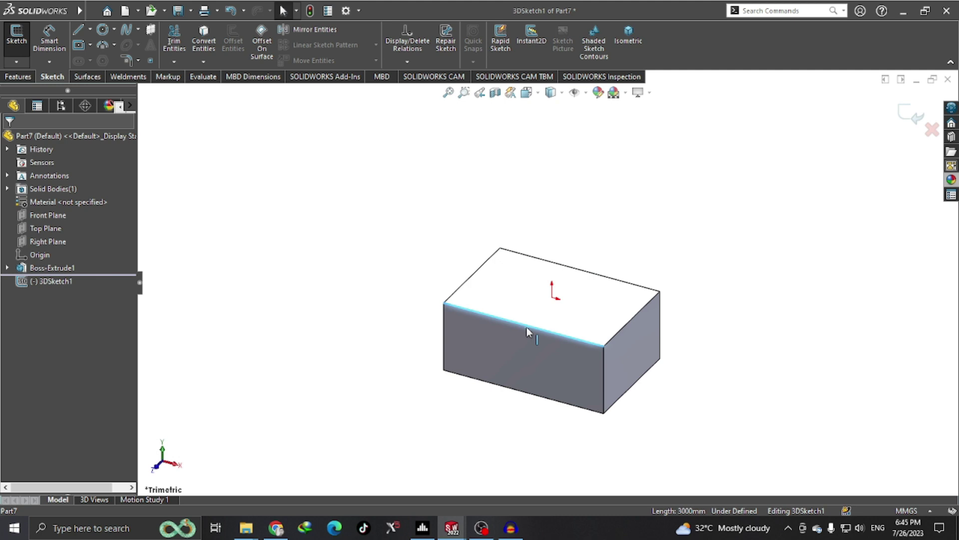
{"action": "left_click", "coordinate": [526, 327]}
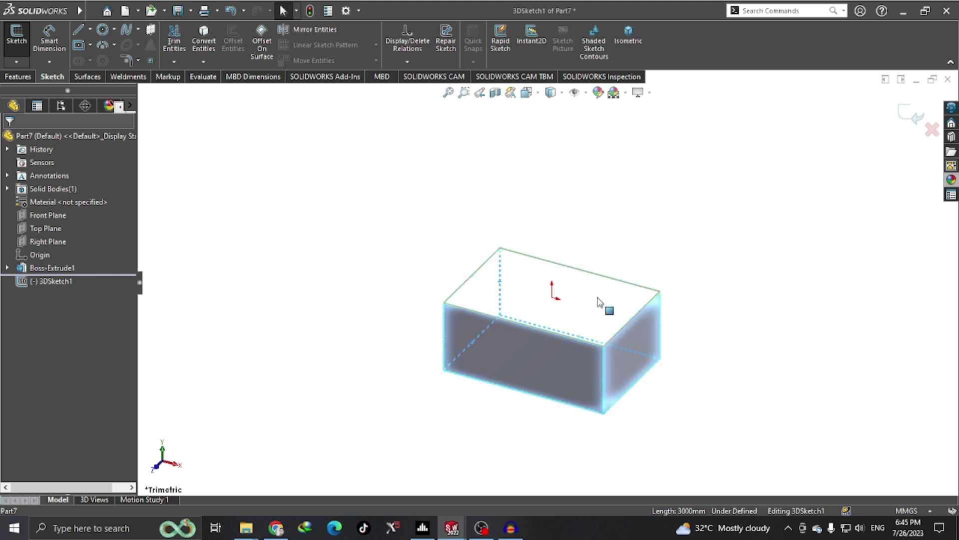
{"action": "left_click", "coordinate": [213, 44]}
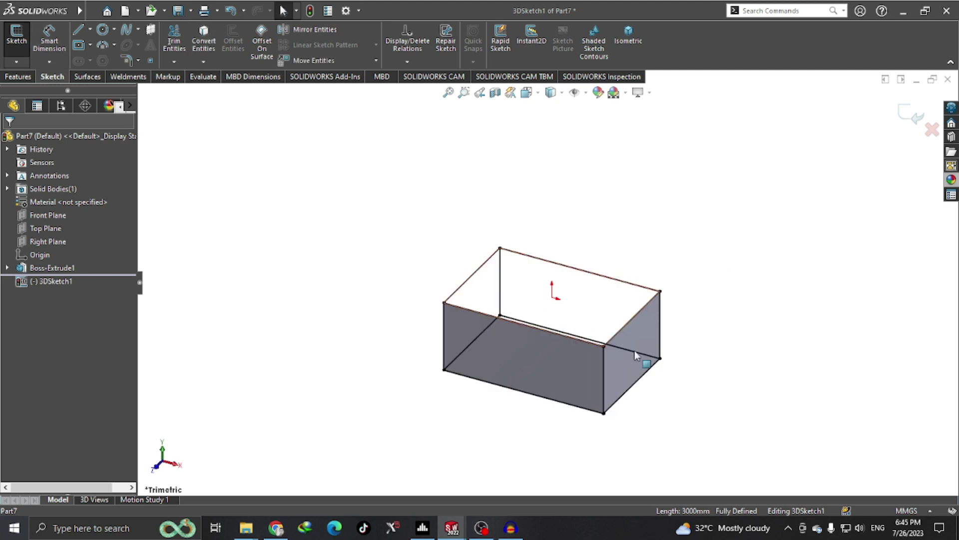
Step: Hide the solid Boss-Extrude1 block and exit the 3D sketch
{"action": "right_click", "coordinate": [50, 267]}
{"action": "left_click", "coordinate": [61, 242]}
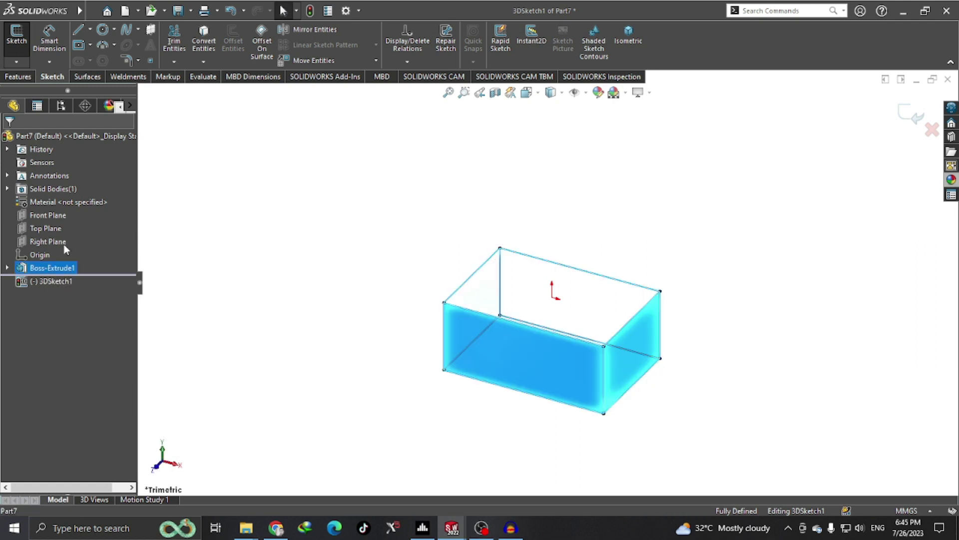
{"action": "middle_click_drag", "start_coordinate": [698, 385], "coordinate": [724, 370]}
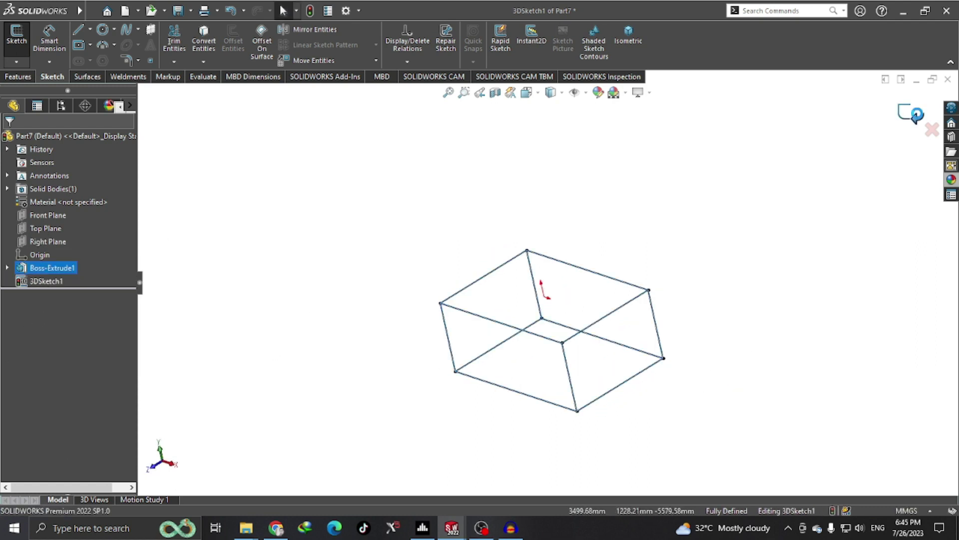
{"action": "left_click", "coordinate": [909, 114]}
{"action": "left_click", "coordinate": [124, 76]}
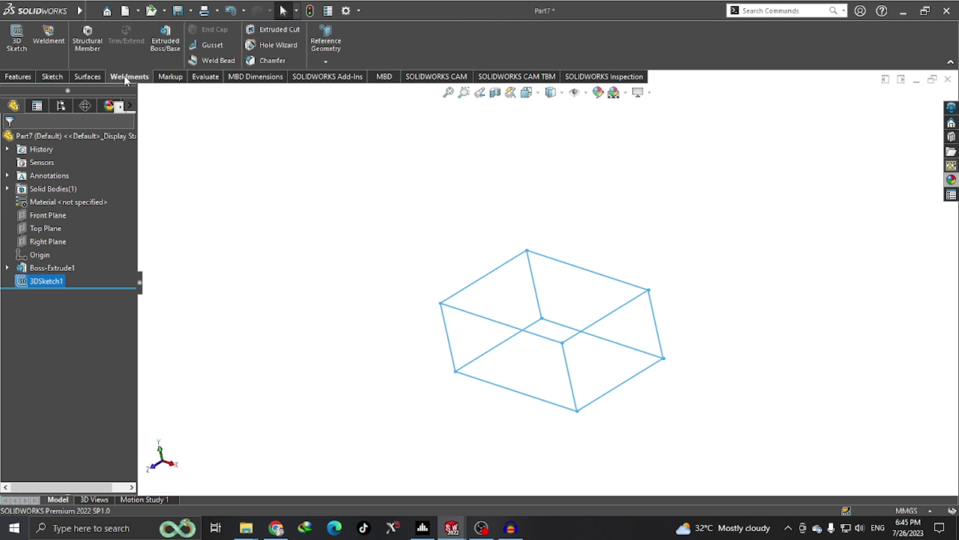
Step: Make the part a weldment and add an ansi inch 4 x 4 x 0.25 square tube member on the first edge
{"action": "left_click", "coordinate": [45, 50]}
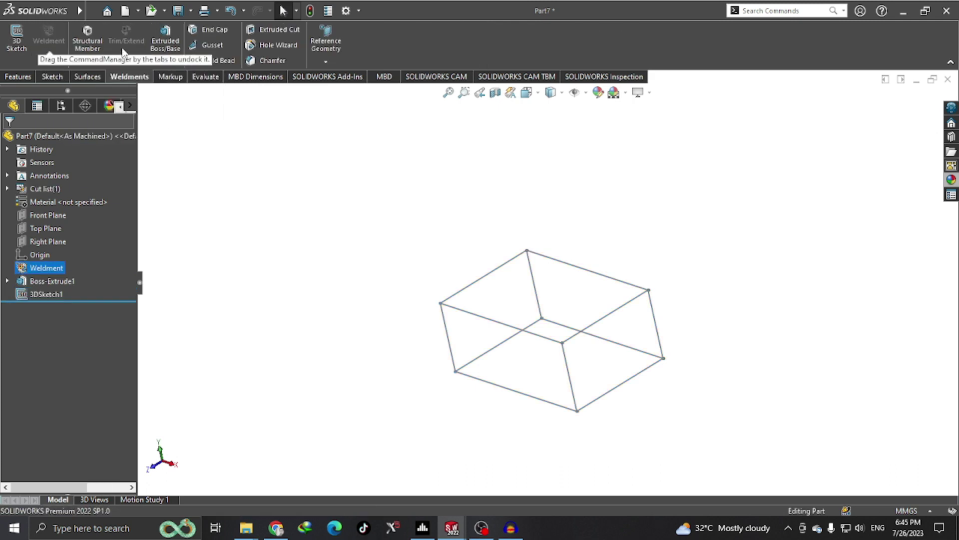
{"action": "left_click", "coordinate": [89, 43]}
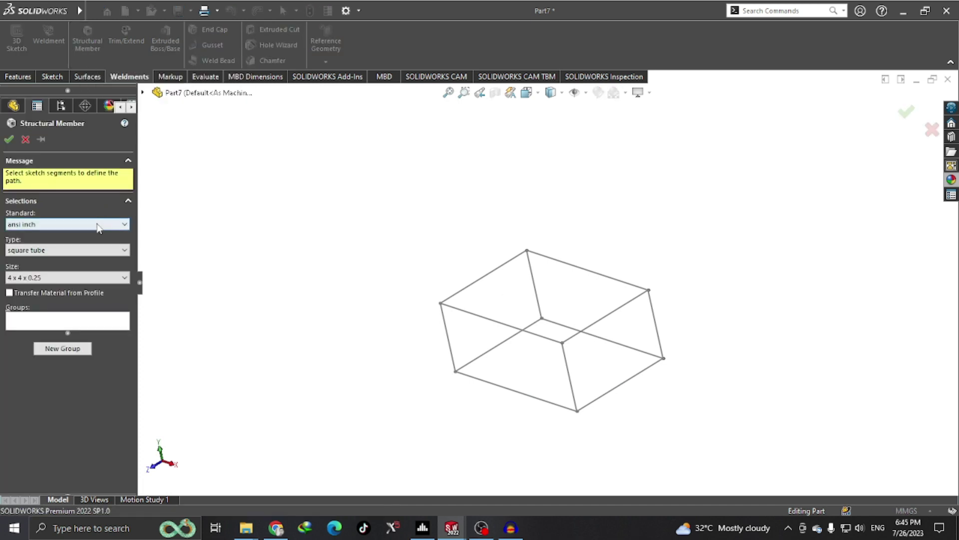
{"action": "left_click", "coordinate": [98, 226]}
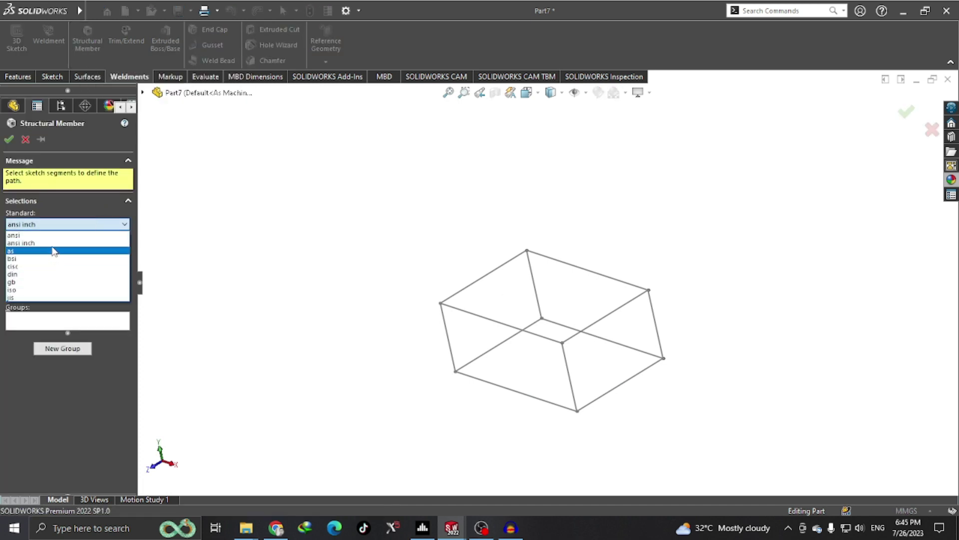
{"action": "left_click", "coordinate": [52, 243]}
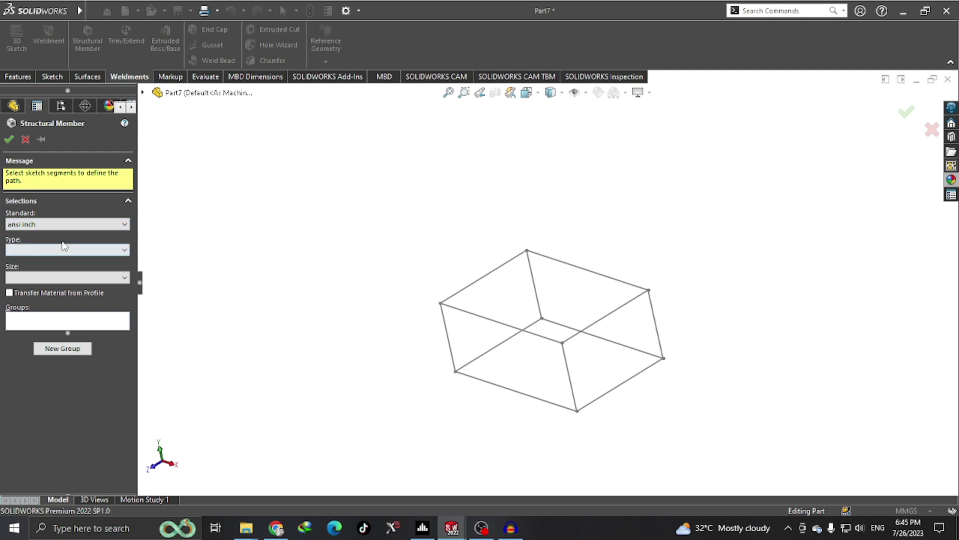
{"action": "left_click", "coordinate": [98, 252]}
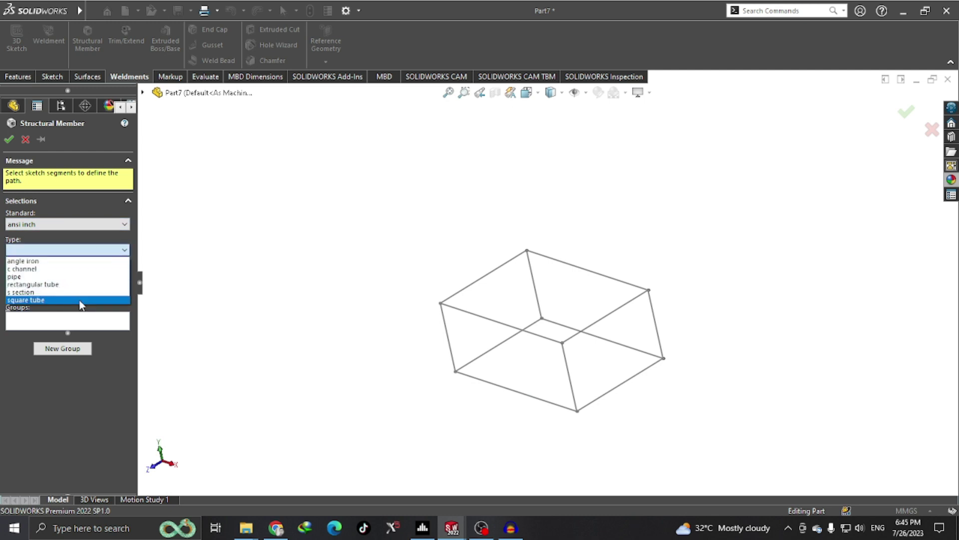
{"action": "left_click", "coordinate": [50, 299]}
{"action": "left_click", "coordinate": [100, 277]}
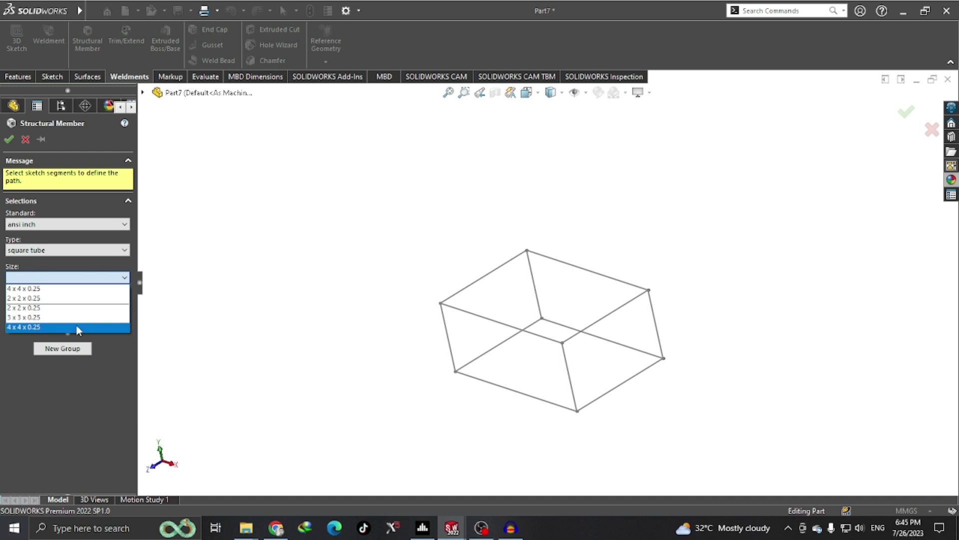
{"action": "left_click", "coordinate": [83, 325]}
{"action": "left_click", "coordinate": [503, 331]}
Step: Add the left, back and right top edges to the member path
{"action": "scroll", "coordinate": [637, 332], "scroll_direction": "down", "scroll_amount": 3}
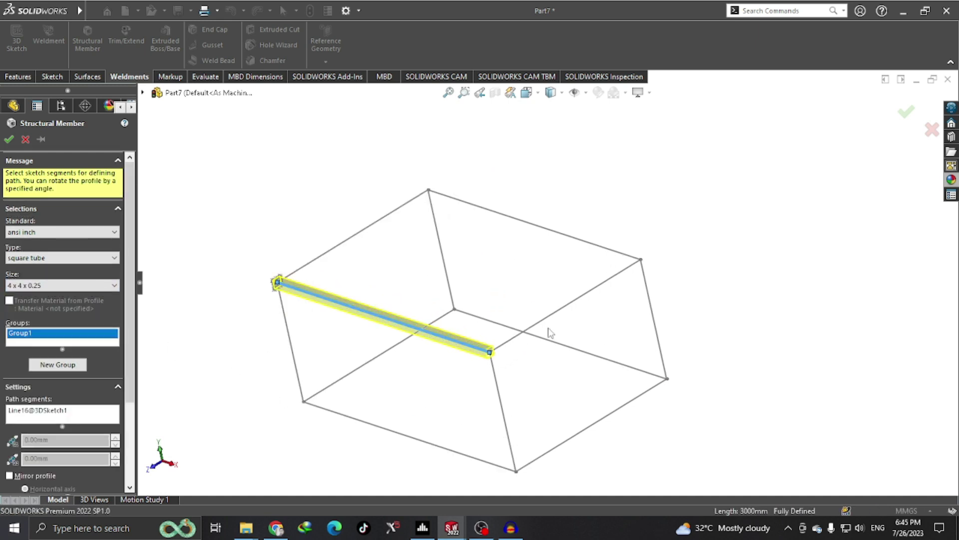
{"action": "left_click", "coordinate": [355, 240]}
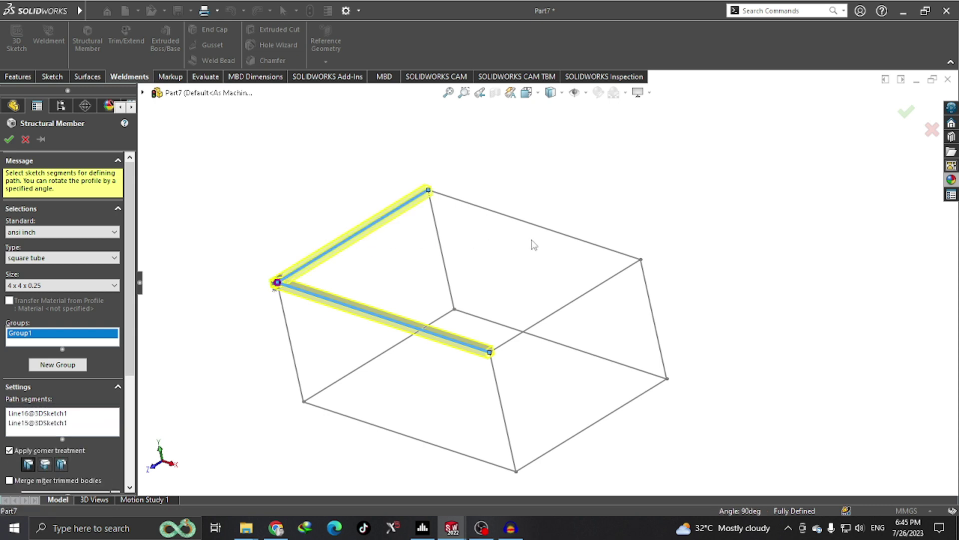
{"action": "left_click", "coordinate": [548, 234]}
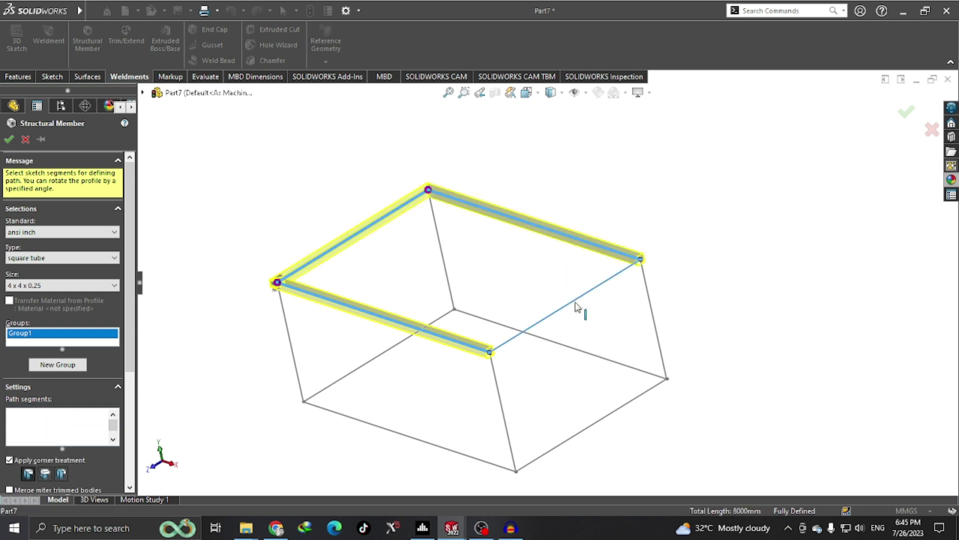
{"action": "left_click", "coordinate": [575, 301]}
Step: Try a pipe profile in sizes 1.5, 0.5 and 1.0 sch 40
{"action": "left_click", "coordinate": [56, 260]}
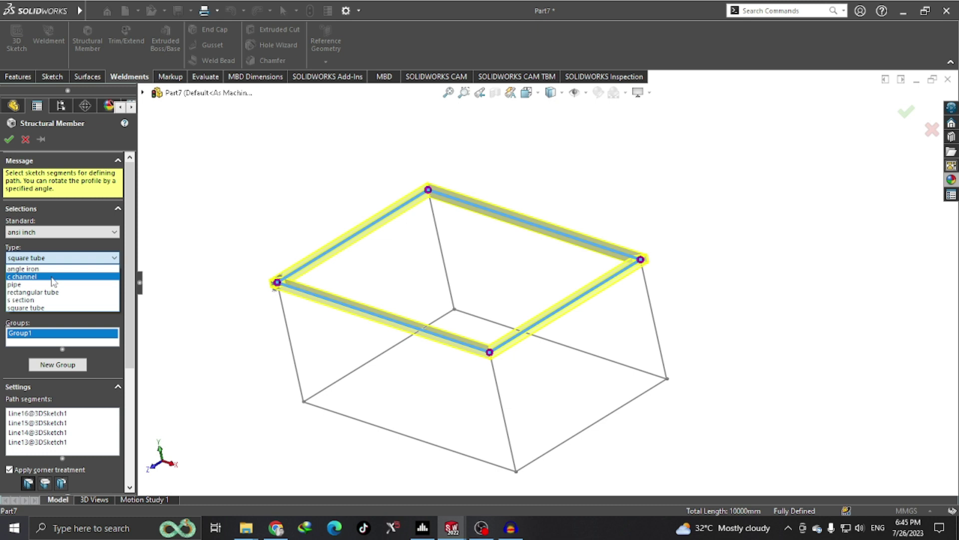
{"action": "left_click", "coordinate": [52, 285]}
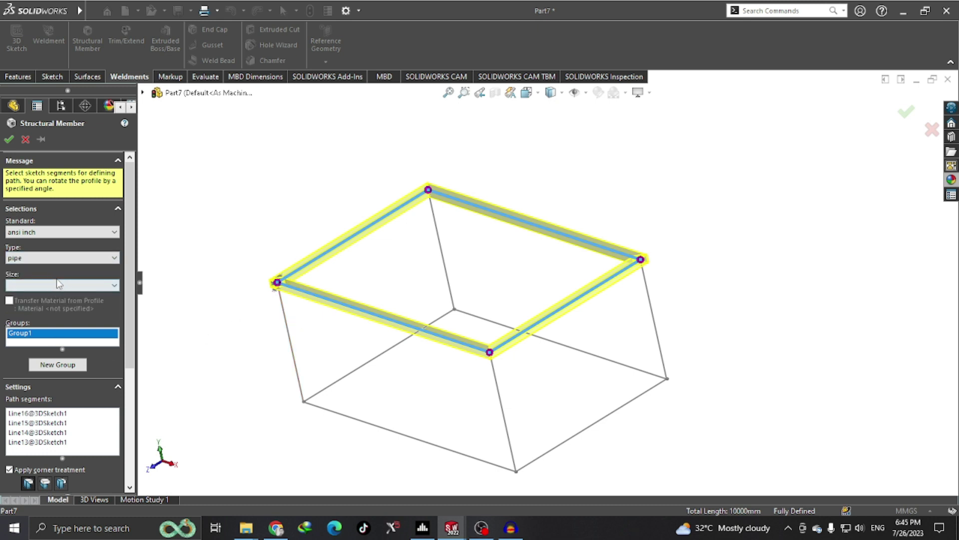
{"action": "left_click", "coordinate": [60, 285]}
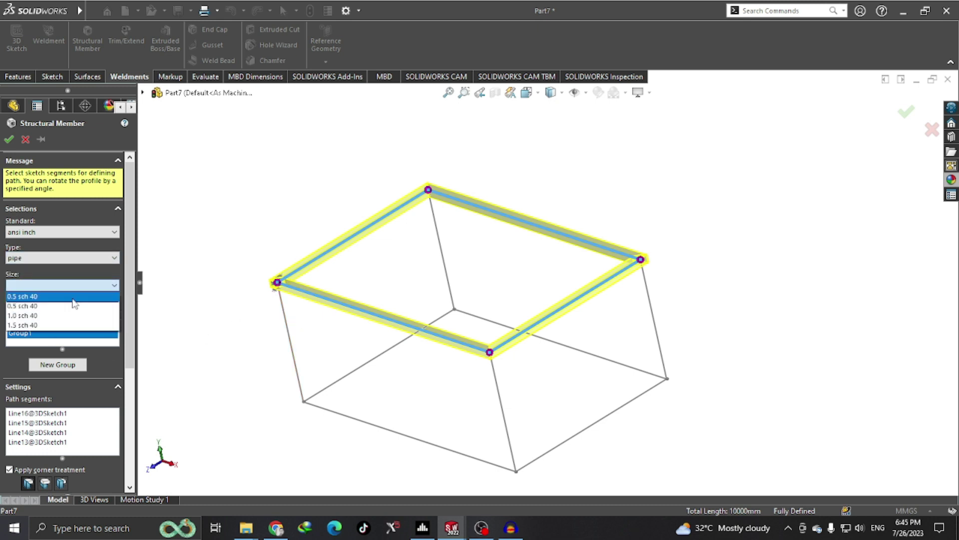
{"action": "left_click", "coordinate": [63, 326]}
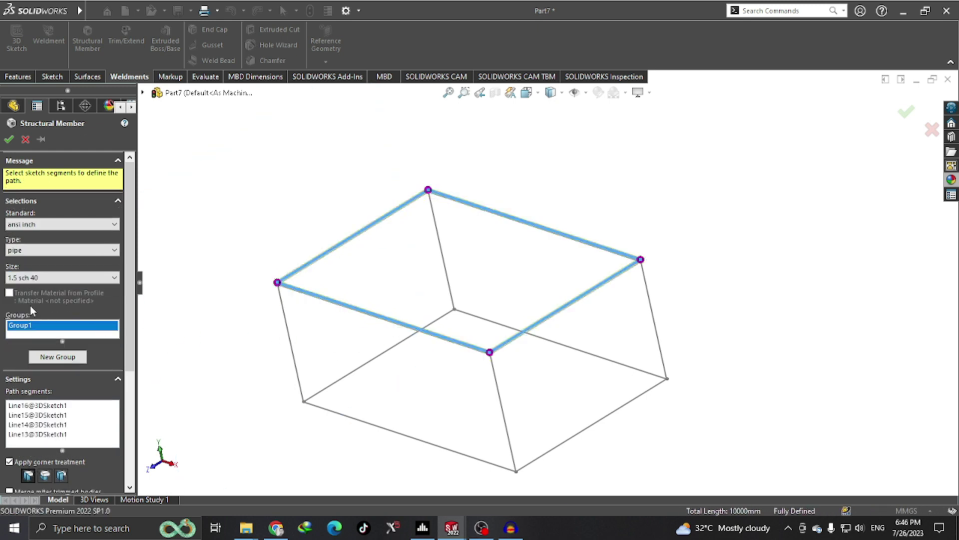
{"action": "left_click", "coordinate": [54, 283]}
{"action": "left_click", "coordinate": [56, 298]}
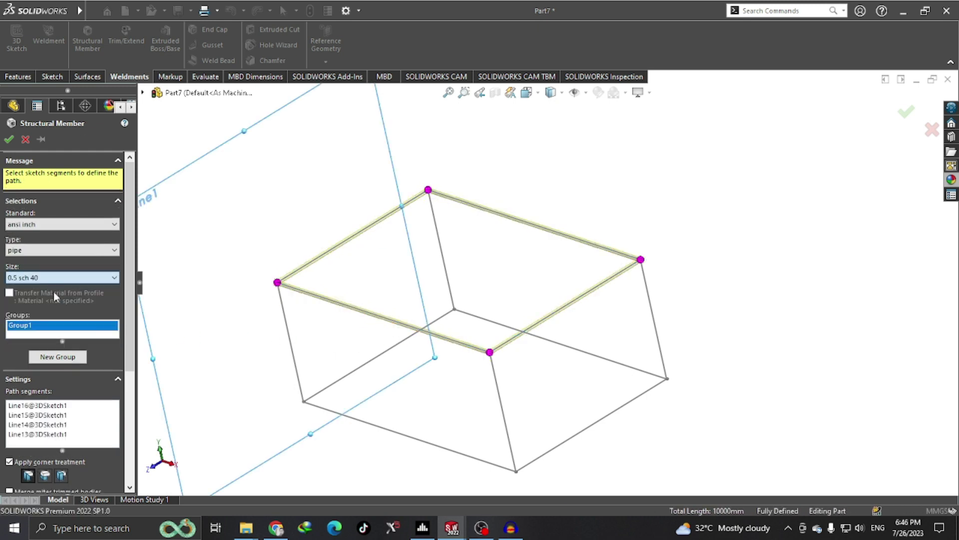
{"action": "left_click", "coordinate": [56, 281]}
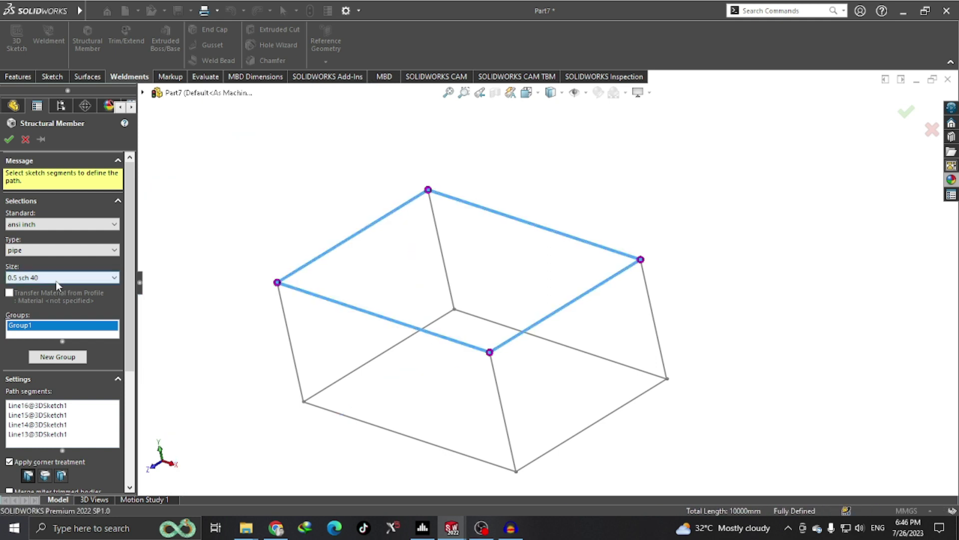
{"action": "left_click", "coordinate": [59, 306]}
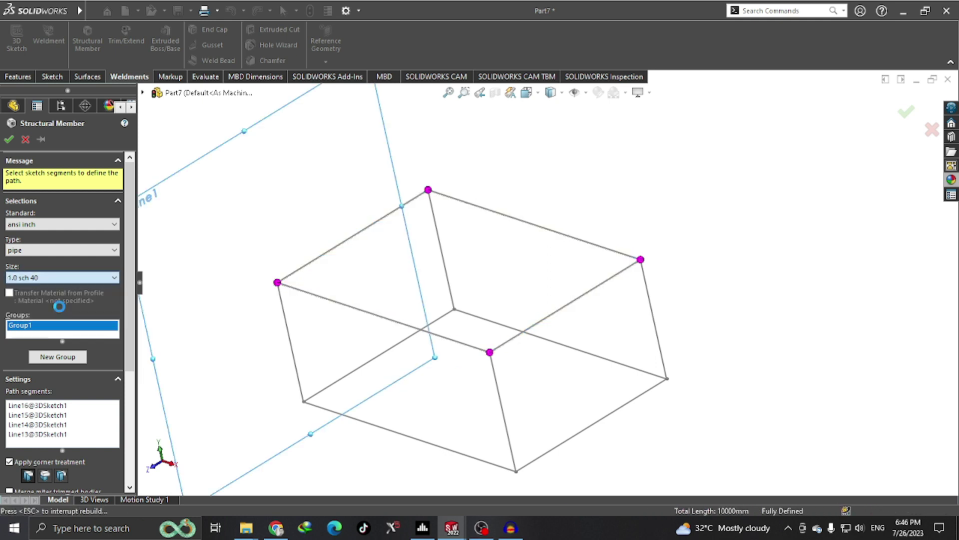
Step: Switch the profile back to square tube, size 4 x 4 x 0.25
{"action": "left_click", "coordinate": [43, 254]}
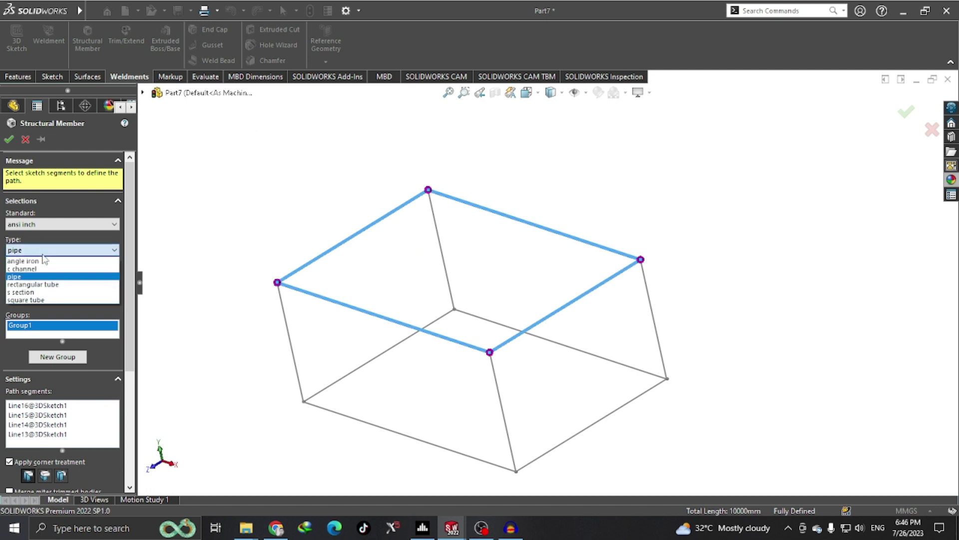
{"action": "left_click", "coordinate": [31, 297]}
{"action": "left_click", "coordinate": [50, 278]}
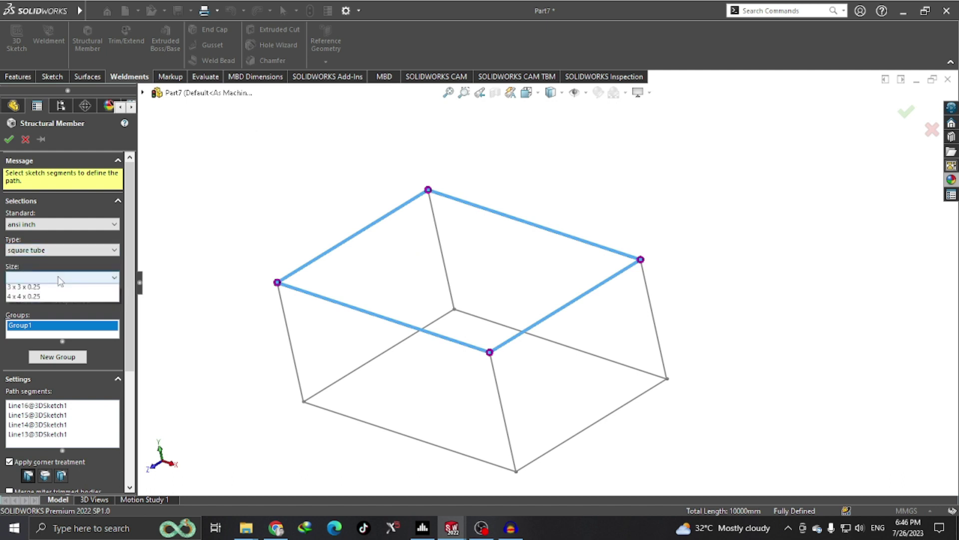
{"action": "left_click", "coordinate": [53, 325]}
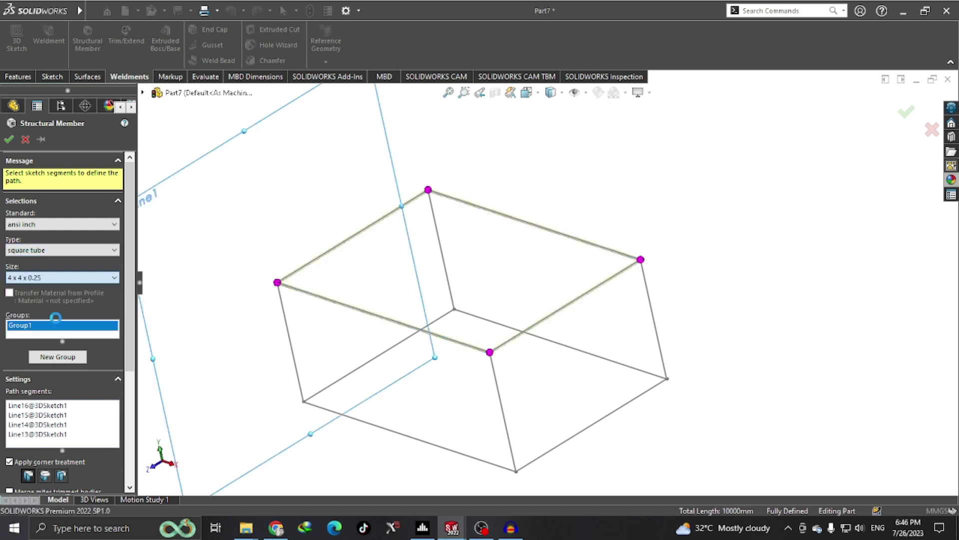
Step: Add a new group with the four vertical leg lines and create the structural members
{"action": "left_click", "coordinate": [60, 359]}
{"action": "left_click", "coordinate": [300, 381]}
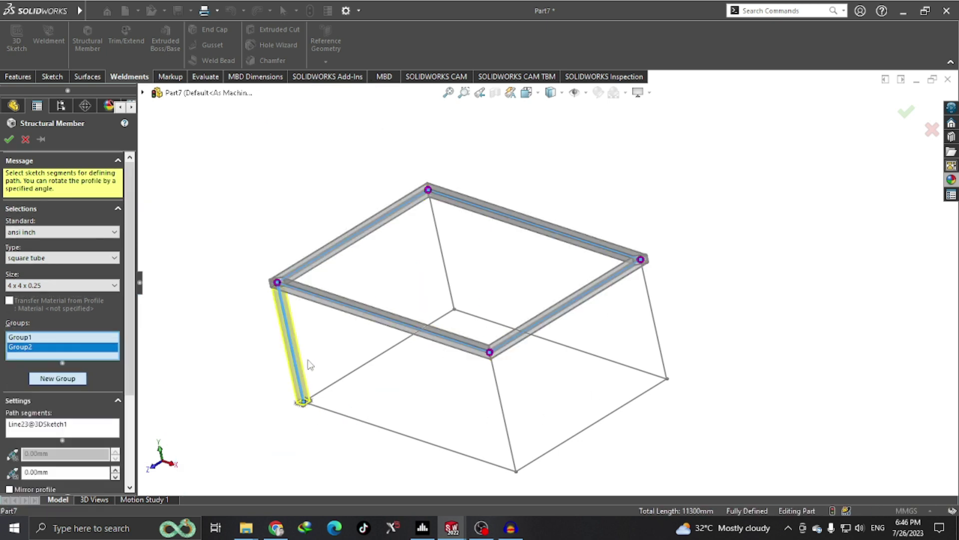
{"action": "left_click", "coordinate": [446, 279]}
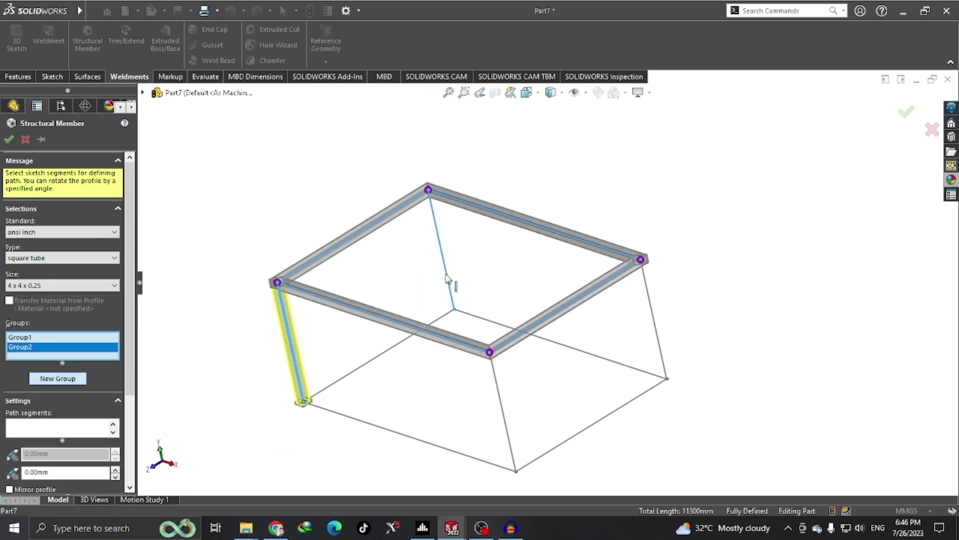
{"action": "left_click", "coordinate": [658, 335]}
{"action": "left_click", "coordinate": [498, 383]}
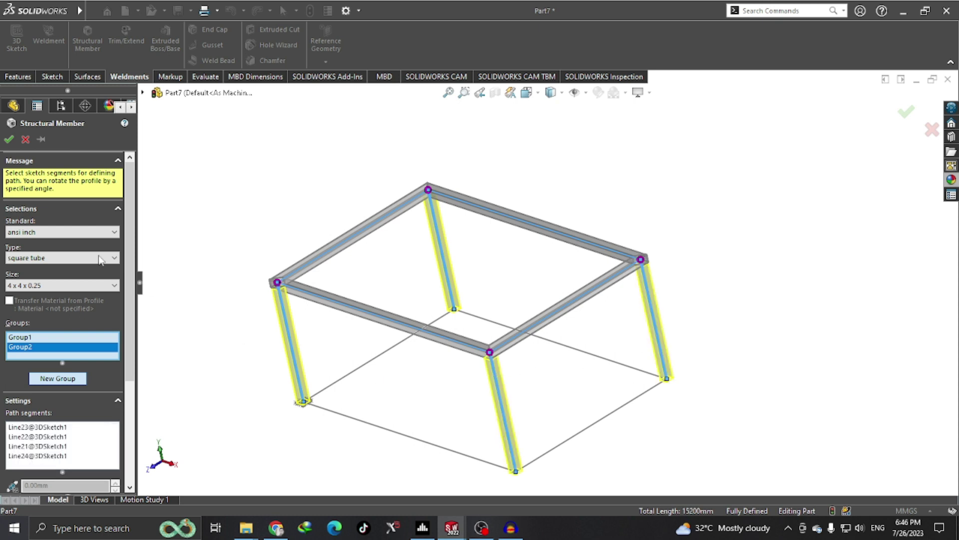
{"action": "left_click", "coordinate": [9, 139]}
Step: Hide the frame's 3D sketch lines
{"action": "middle_click_drag", "start_coordinate": [354, 386], "coordinate": [381, 386]}
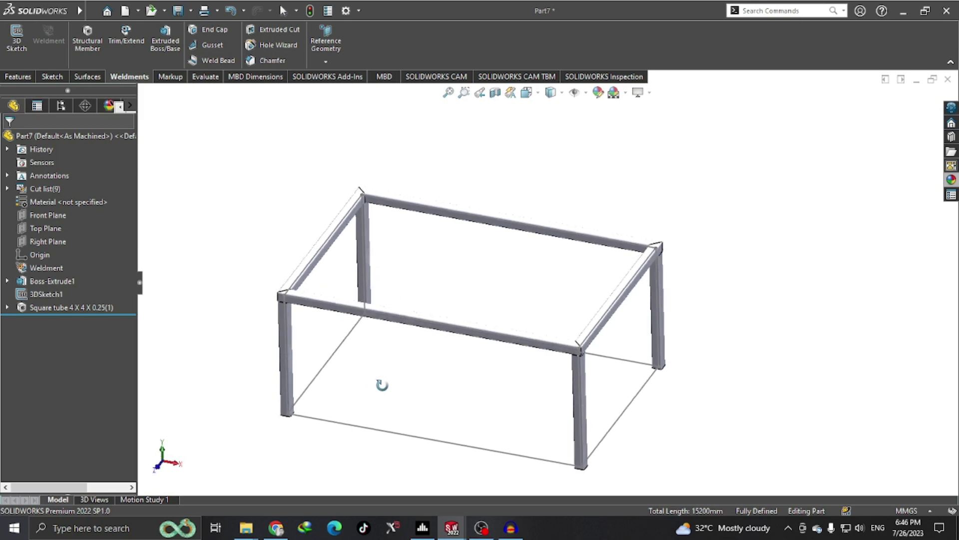
{"action": "left_click", "coordinate": [393, 439]}
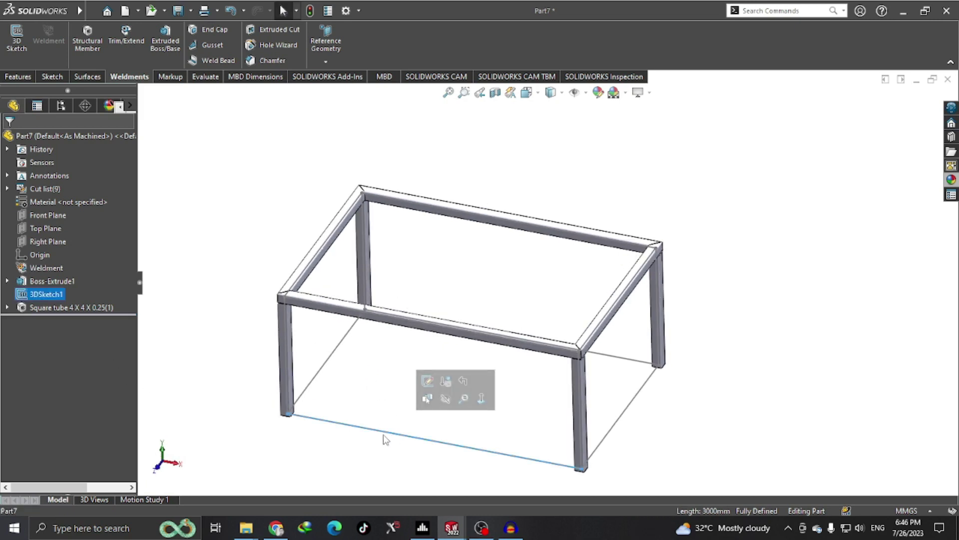
{"action": "right_click", "coordinate": [35, 296]}
{"action": "left_click", "coordinate": [46, 269]}
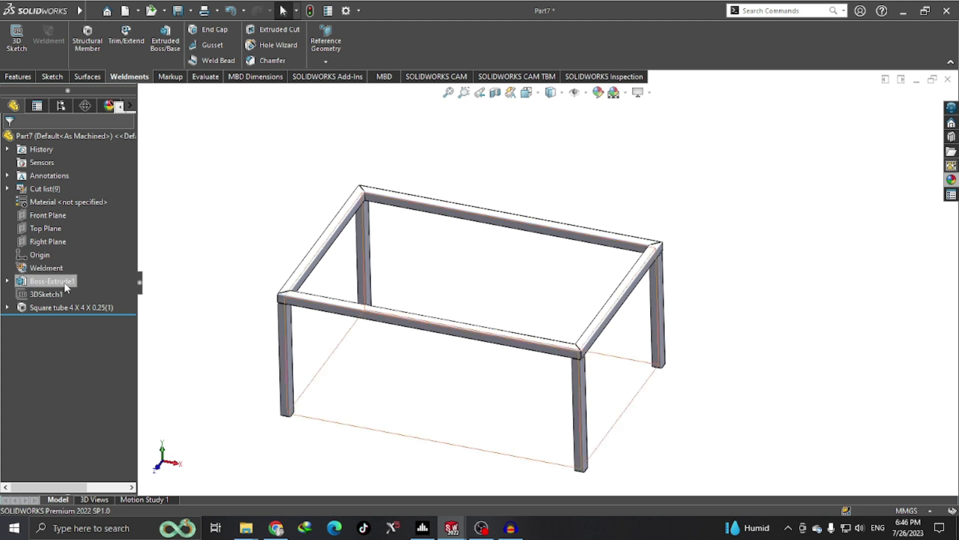
Step: Try granite and then white marble appearances on the frame
{"action": "scroll", "coordinate": [739, 406], "scroll_direction": "up", "scroll_amount": 2}
{"action": "scroll", "coordinate": [564, 432], "scroll_direction": "up", "scroll_amount": 2}
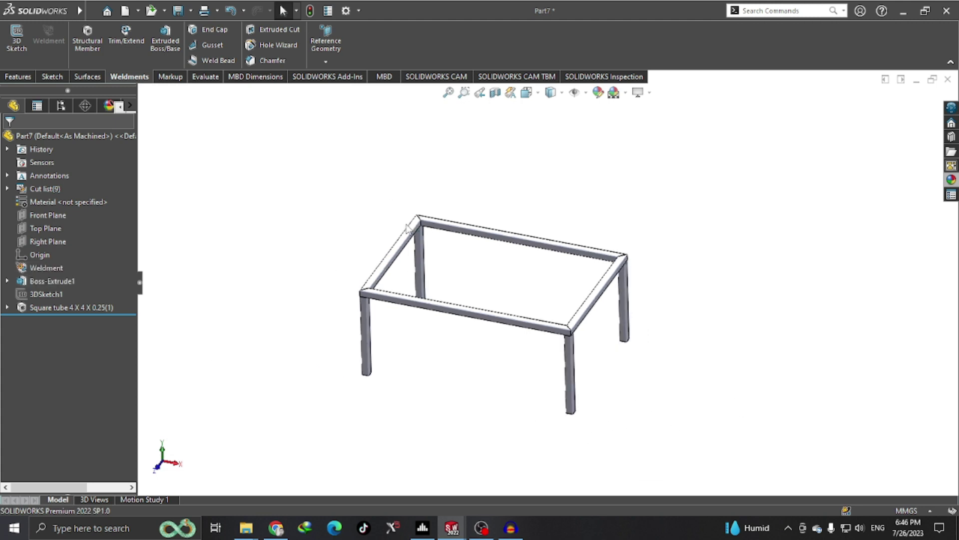
{"action": "left_click", "coordinate": [950, 179]}
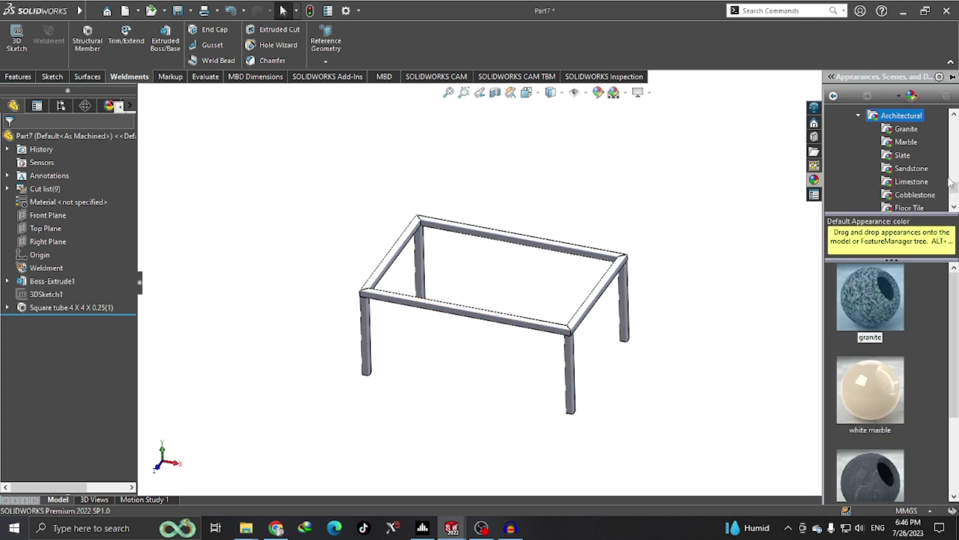
{"action": "double_click", "coordinate": [877, 319]}
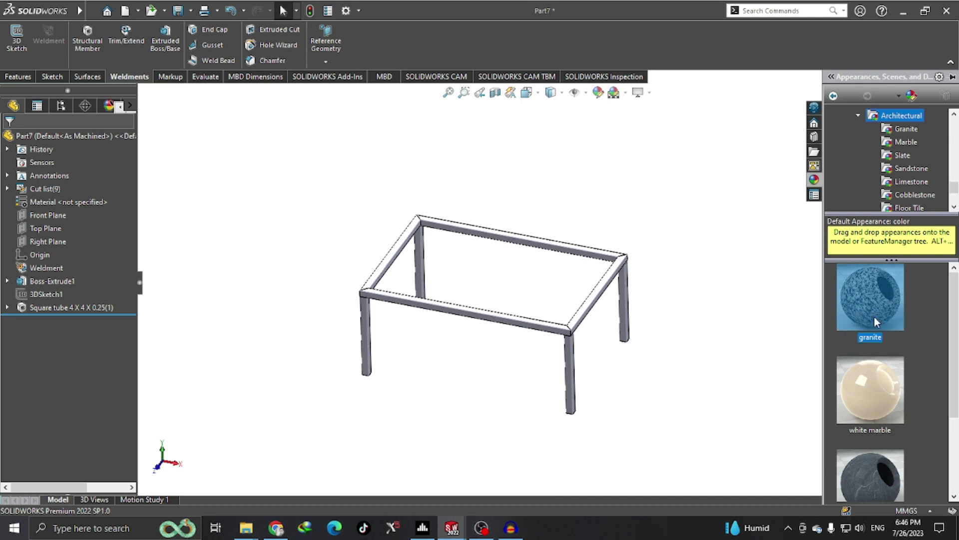
{"action": "mouse_move", "coordinate": [712, 422]}
{"action": "middle_mouse_down"}
{"action": "mouse_move", "coordinate": [700, 399]}
{"action": "mouse_move", "coordinate": [705, 405]}
{"action": "middle_mouse_up"}
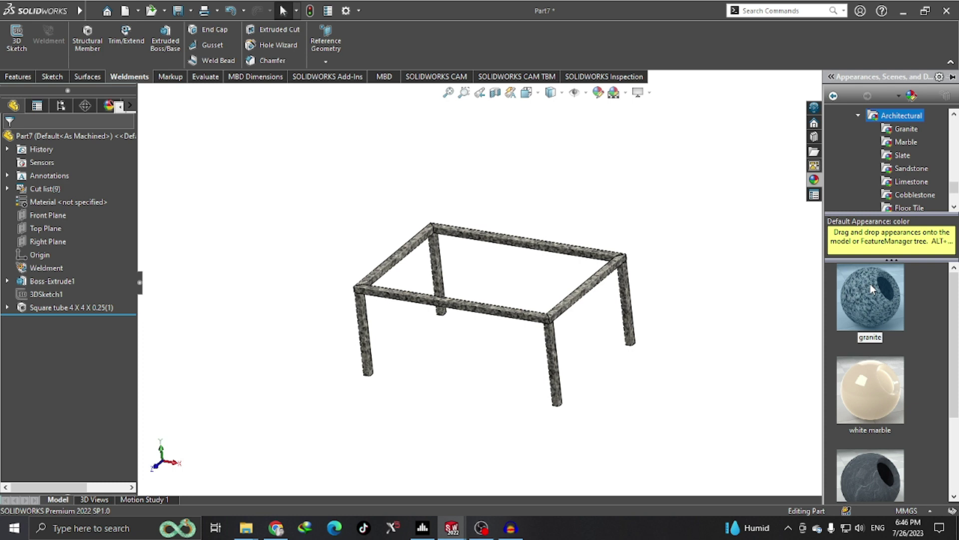
{"action": "double_click", "coordinate": [874, 400]}
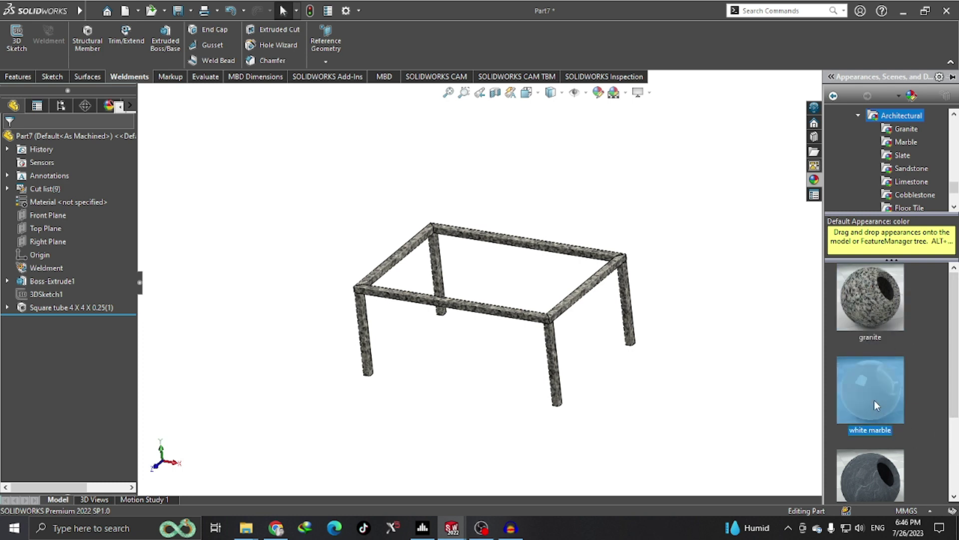
Step: Apply the burnished steel appearance from the Steel swatches to the frame
{"action": "scroll", "coordinate": [918, 205], "scroll_direction": "up", "scroll_amount": 3}
{"action": "scroll", "coordinate": [910, 195], "scroll_direction": "up", "scroll_amount": 3}
{"action": "scroll", "coordinate": [899, 185], "scroll_direction": "up", "scroll_amount": 2}
{"action": "scroll", "coordinate": [887, 174], "scroll_direction": "up", "scroll_amount": 2}
{"action": "scroll", "coordinate": [887, 175], "scroll_direction": "up", "scroll_amount": 1}
{"action": "scroll", "coordinate": [887, 175], "scroll_direction": "up", "scroll_amount": 1}
{"action": "scroll", "coordinate": [888, 175], "scroll_direction": "up", "scroll_amount": 1}
{"action": "scroll", "coordinate": [887, 175], "scroll_direction": "up", "scroll_amount": 1}
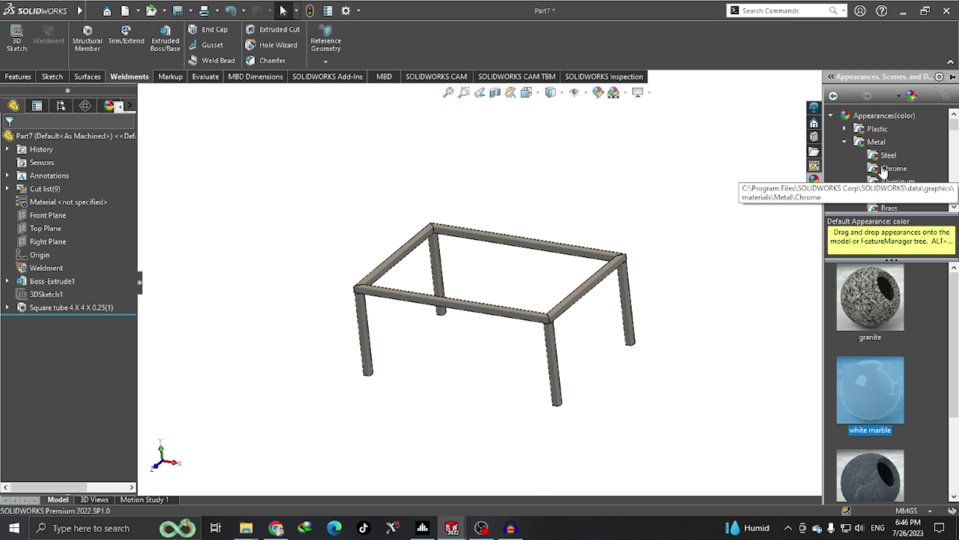
{"action": "left_click", "coordinate": [885, 156]}
{"action": "scroll", "coordinate": [859, 457], "scroll_direction": "down", "scroll_amount": 3}
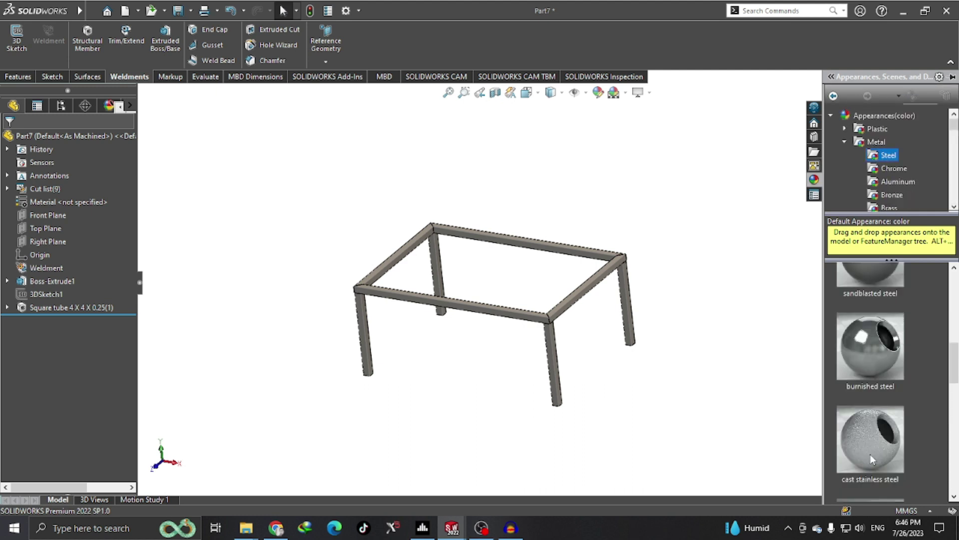
{"action": "double_click", "coordinate": [874, 364]}
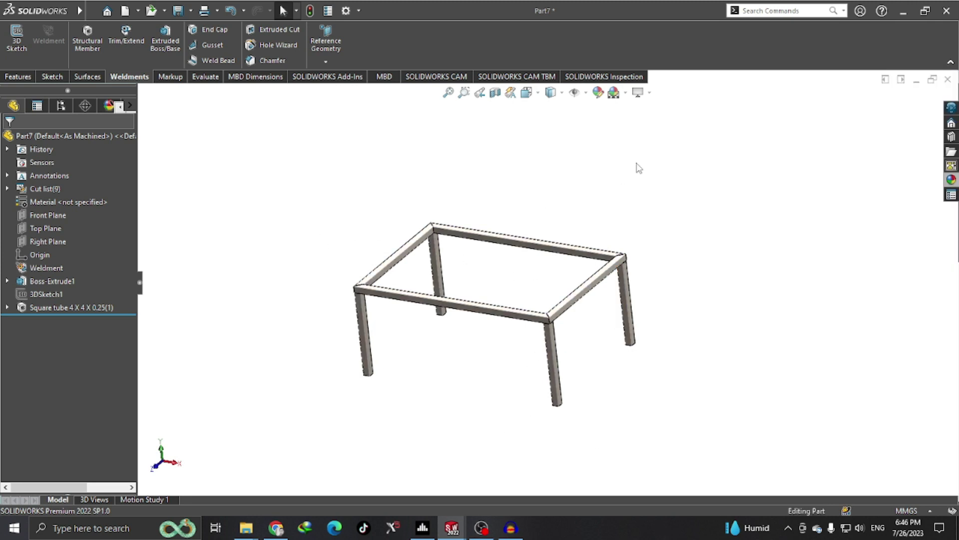
Step: Recolour the frame's burnished steel appearance to a crimson red
{"action": "left_click", "coordinate": [598, 92]}
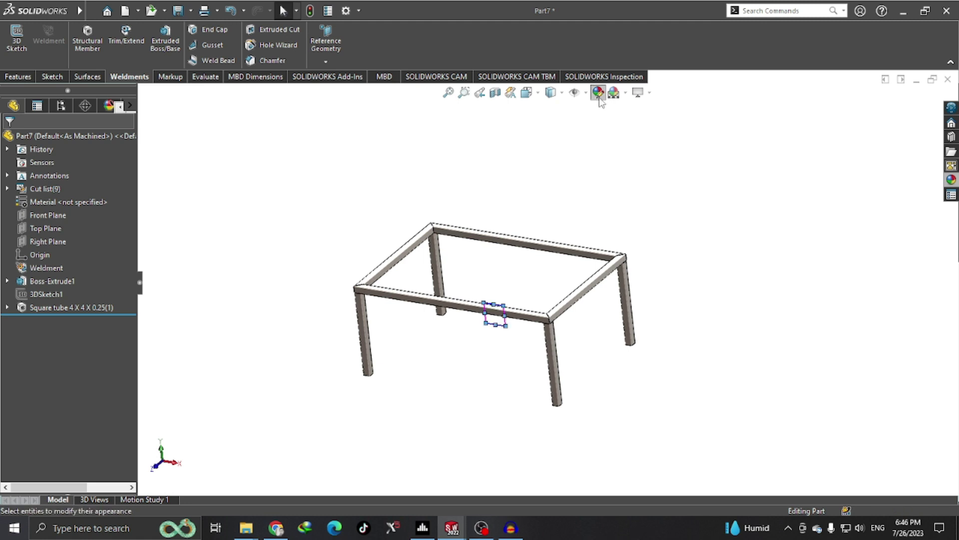
{"action": "mouse_move", "coordinate": [109, 461]}
{"action": "left_mouse_down"}
{"action": "mouse_move", "coordinate": [35, 460]}
{"action": "mouse_move", "coordinate": [114, 456]}
{"action": "left_mouse_up"}
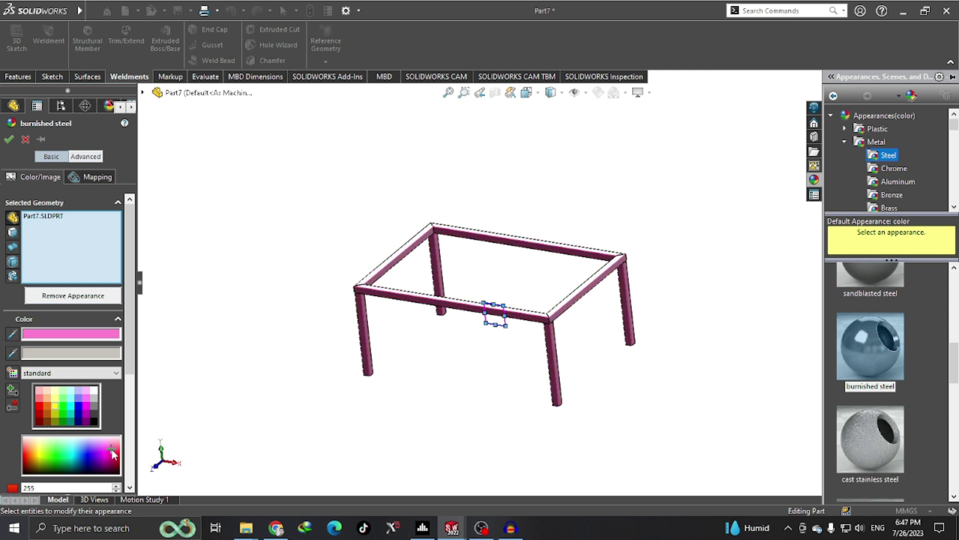
{"action": "left_click", "coordinate": [9, 140]}
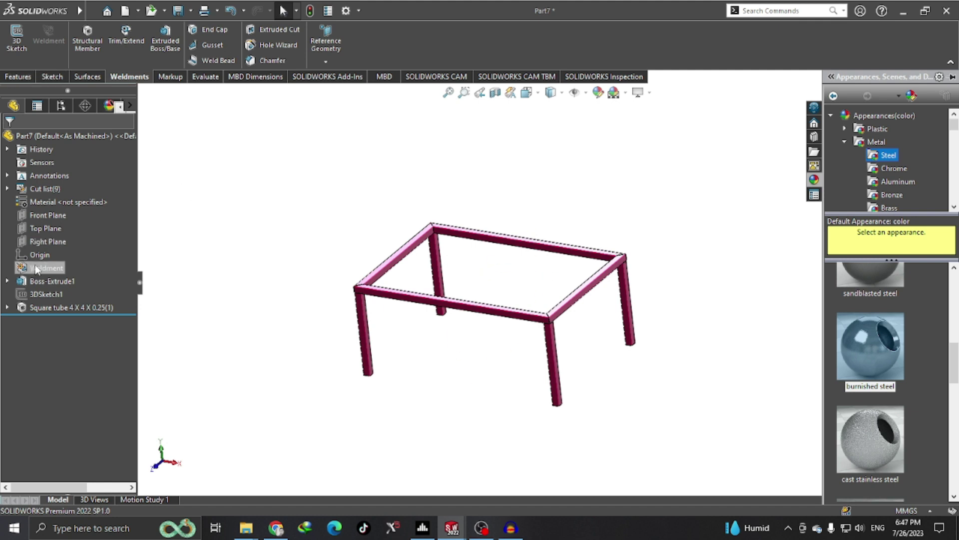
Step: Create Plane2 offset 52 mm from the Top Plane and view the Top Plane normal-to
{"action": "right_click", "coordinate": [37, 229]}
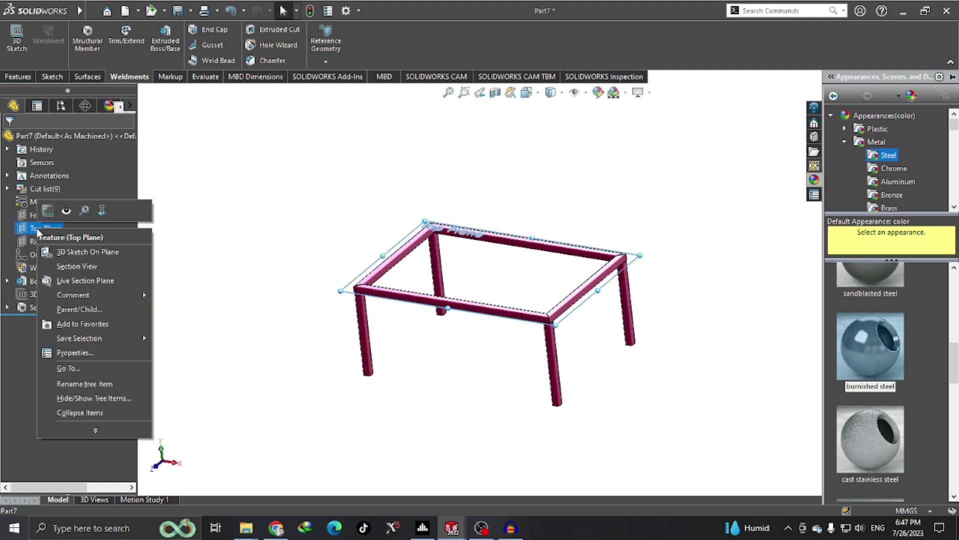
{"action": "key", "text": "Escape"}
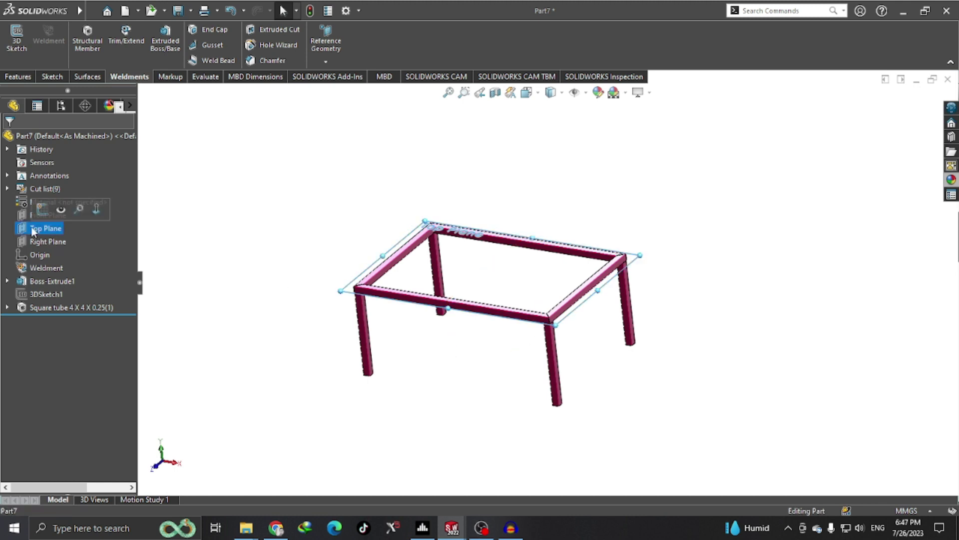
{"action": "left_click", "coordinate": [18, 77]}
{"action": "left_click", "coordinate": [480, 62]}
{"action": "left_click", "coordinate": [493, 78]}
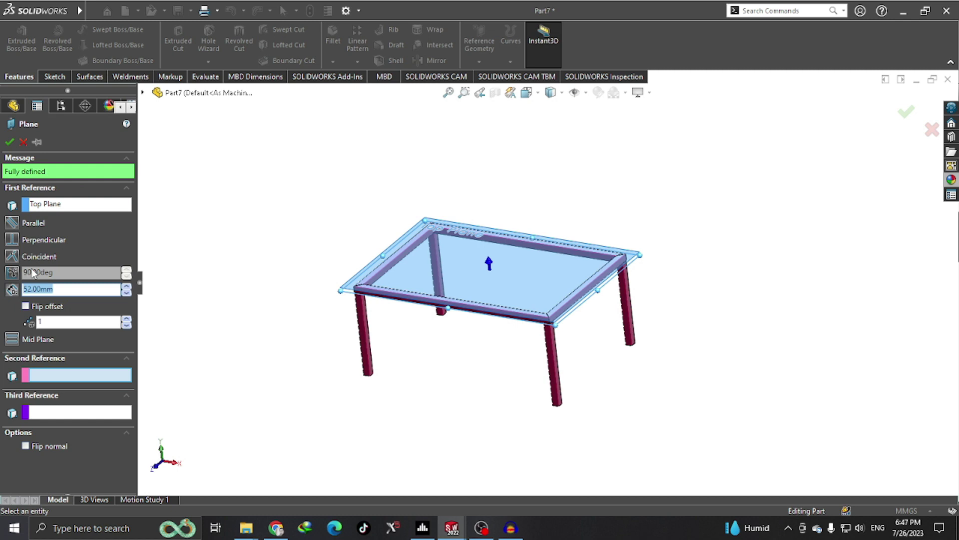
{"action": "left_click", "coordinate": [10, 142]}
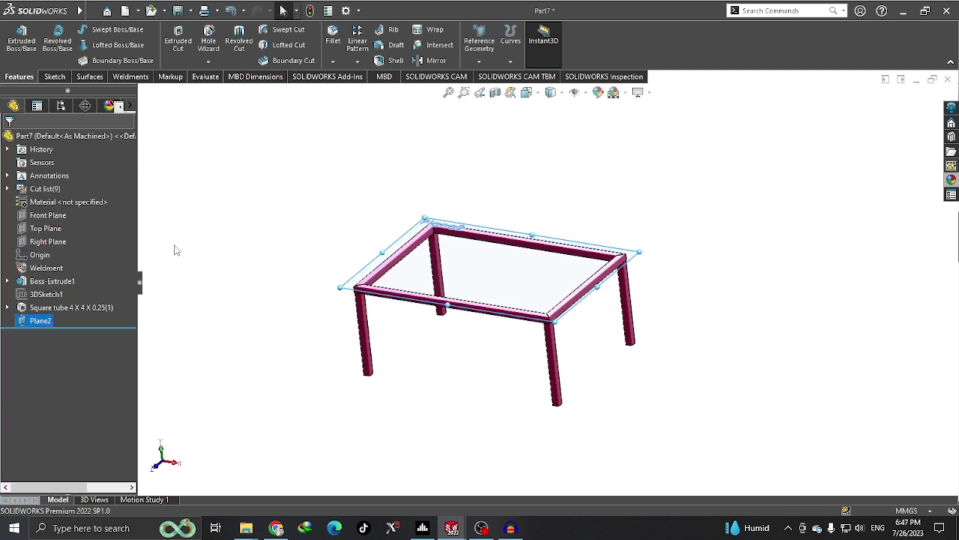
{"action": "right_click", "coordinate": [36, 229]}
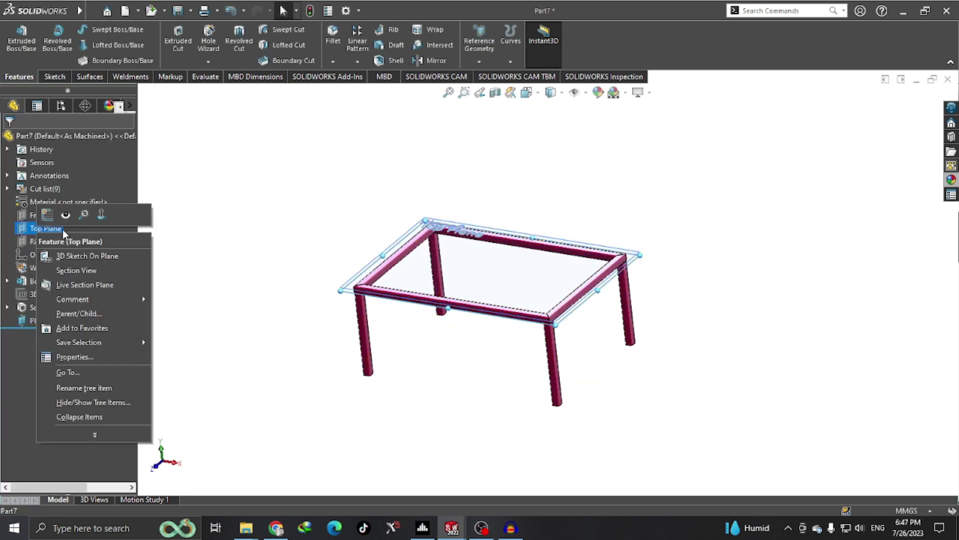
{"action": "left_click", "coordinate": [100, 215]}
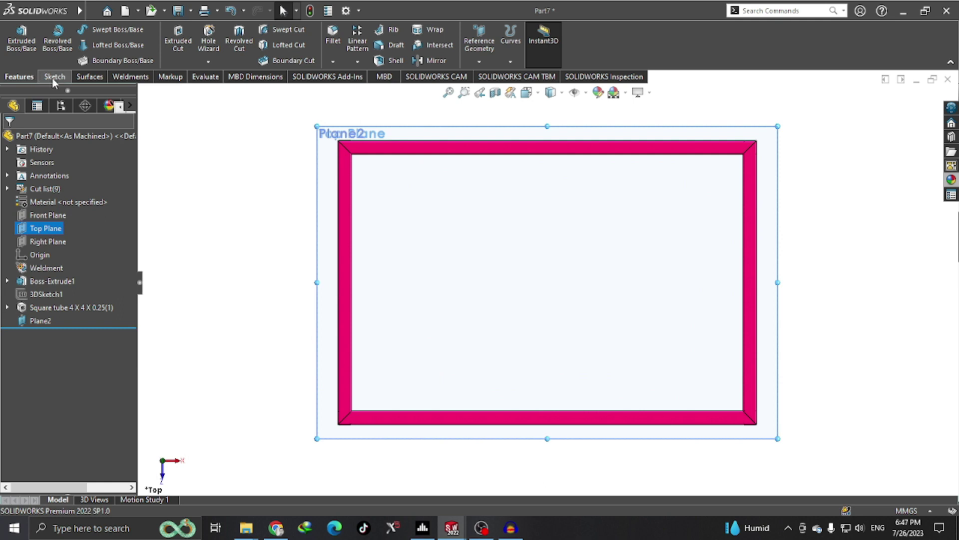
Step: Draw a center rectangle on Plane2 from the origin, extending beyond the table frame
{"action": "left_click", "coordinate": [53, 78]}
{"action": "left_click", "coordinate": [90, 45]}
{"action": "left_click", "coordinate": [110, 71]}
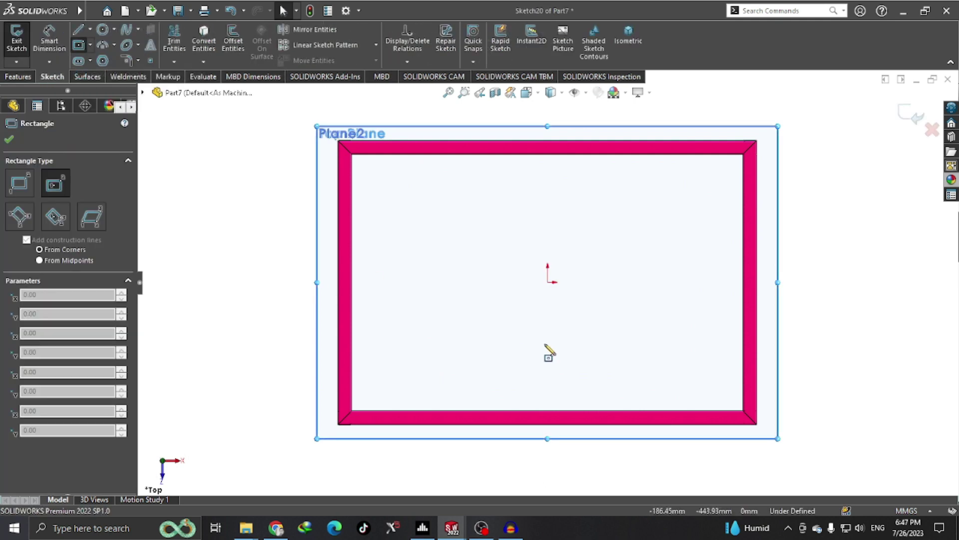
{"action": "left_click", "coordinate": [548, 282]}
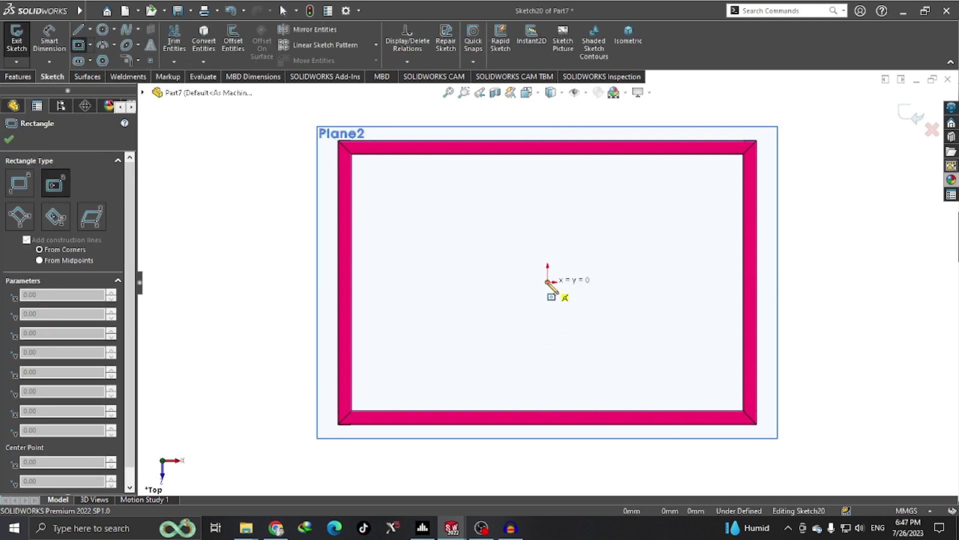
{"action": "left_click", "coordinate": [778, 438]}
{"action": "key", "text": "z"}
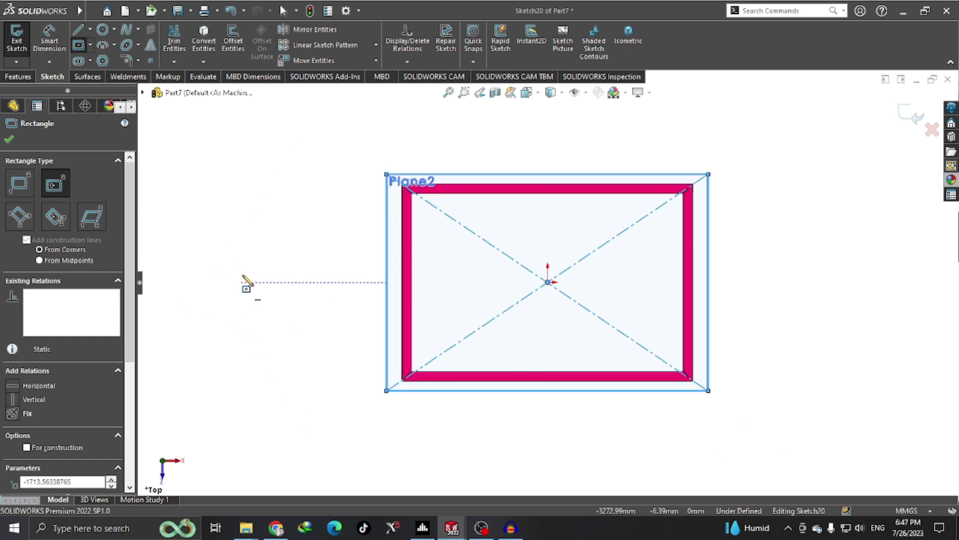
{"action": "right_click_drag", "start_coordinate": [246, 283], "coordinate": [252, 230]}
Step: Dimension the rectangle to 3400 mm wide and 2300 mm deep
{"action": "left_click", "coordinate": [499, 175]}
{"action": "left_click", "coordinate": [494, 151]}
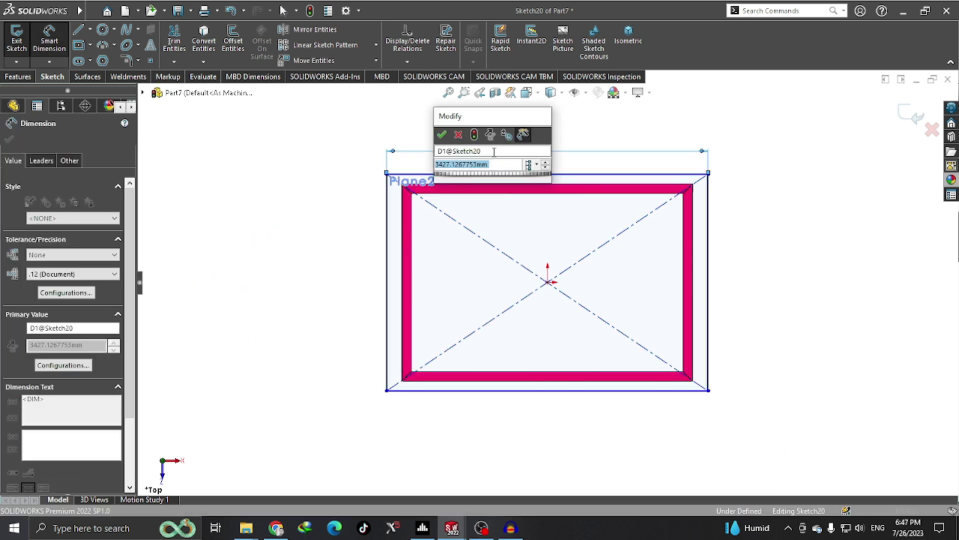
{"action": "type", "text": "3"}
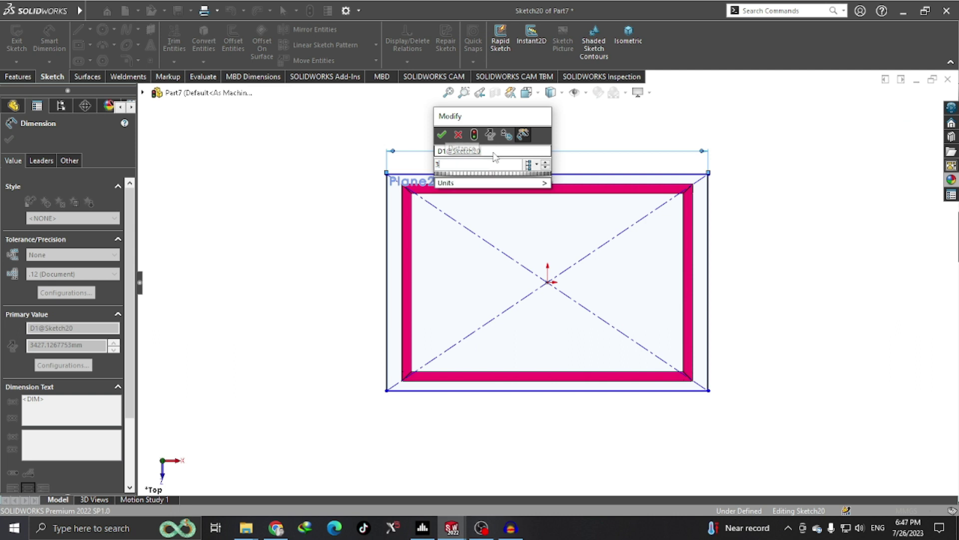
{"action": "type", "text": "400"}
{"action": "key", "text": "Return"}
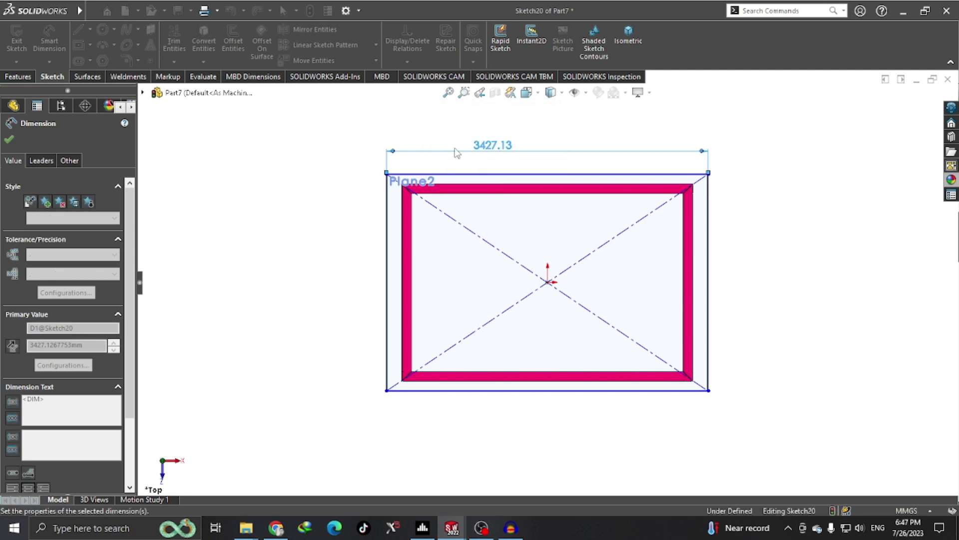
{"action": "left_click", "coordinate": [388, 263]}
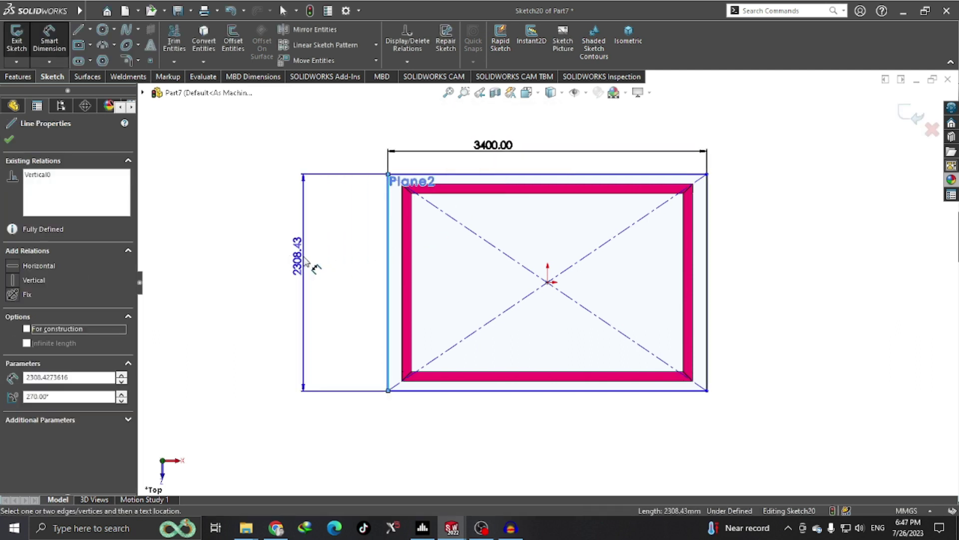
{"action": "left_click", "coordinate": [304, 257]}
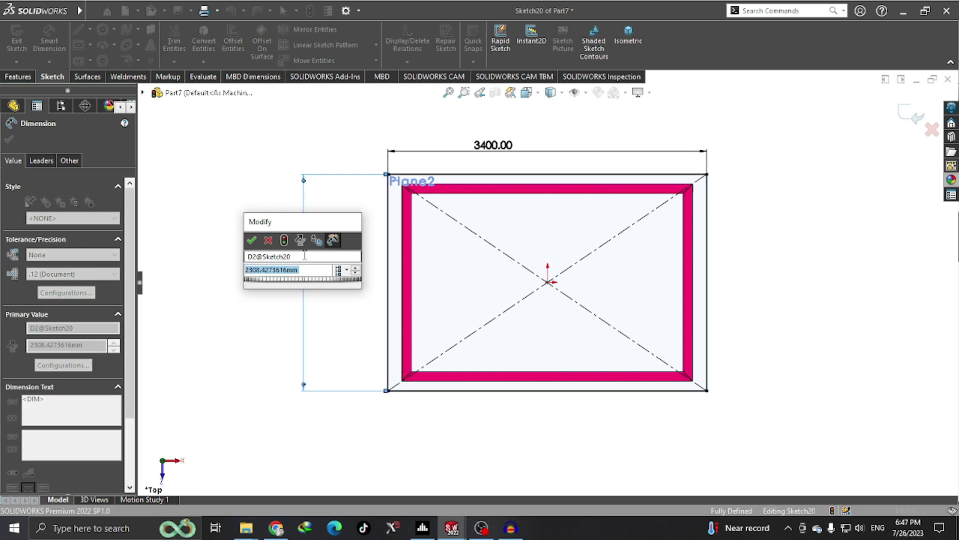
{"action": "type", "text": "1"}
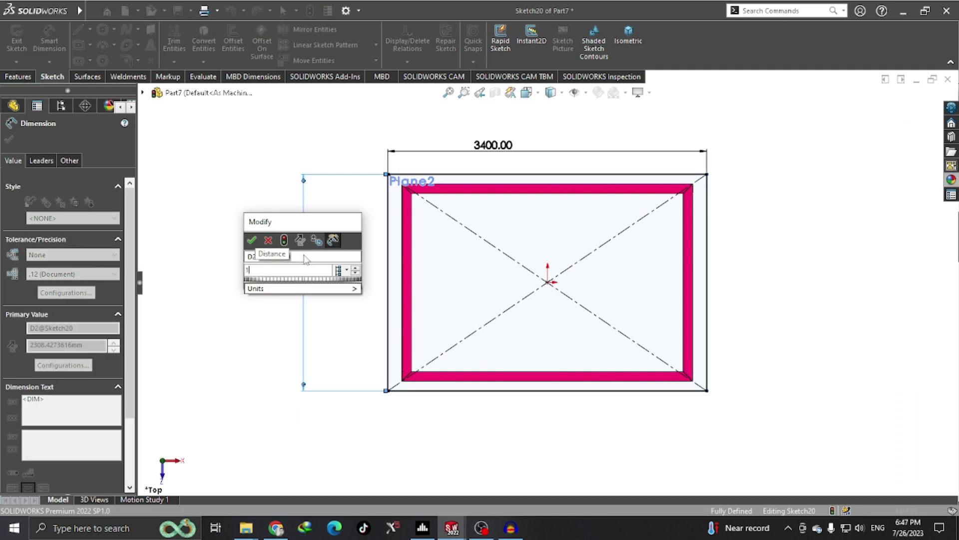
{"action": "key", "text": "BackSpace"}
{"action": "type", "text": "2300"}
{"action": "key", "text": "Return"}
{"action": "key", "text": "z"}
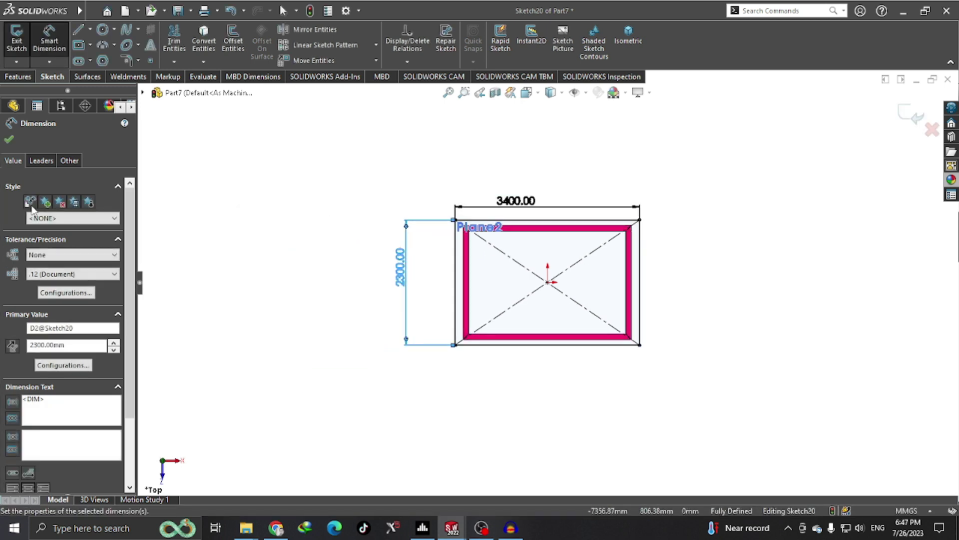
{"action": "left_click", "coordinate": [19, 77]}
Step: Extrude the 3400 x 2300 rectangle to a 100 mm blind depth as the tabletop
{"action": "left_click", "coordinate": [22, 43]}
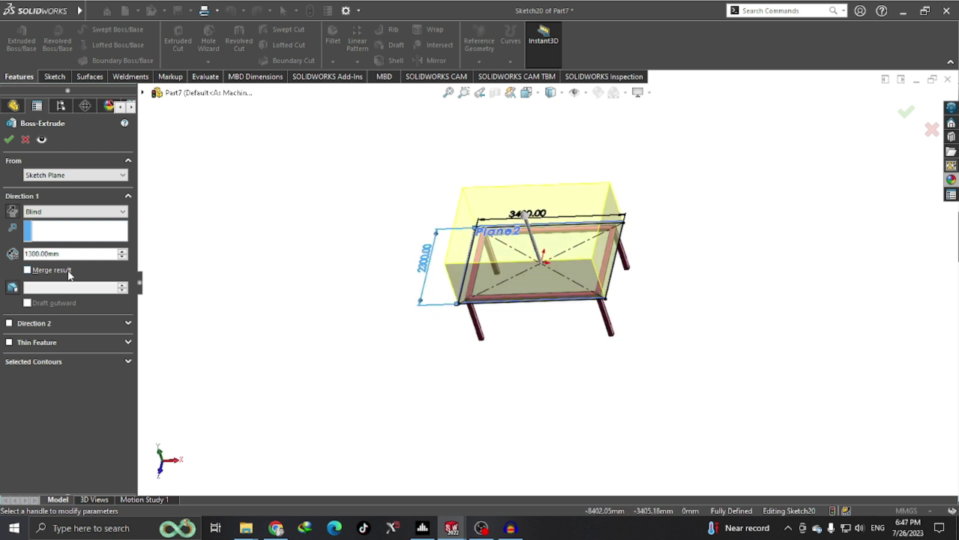
{"action": "left_click_drag", "start_coordinate": [67, 254], "coordinate": [13, 259]}
{"action": "type", "text": "100"}
{"action": "key", "text": "Return"}
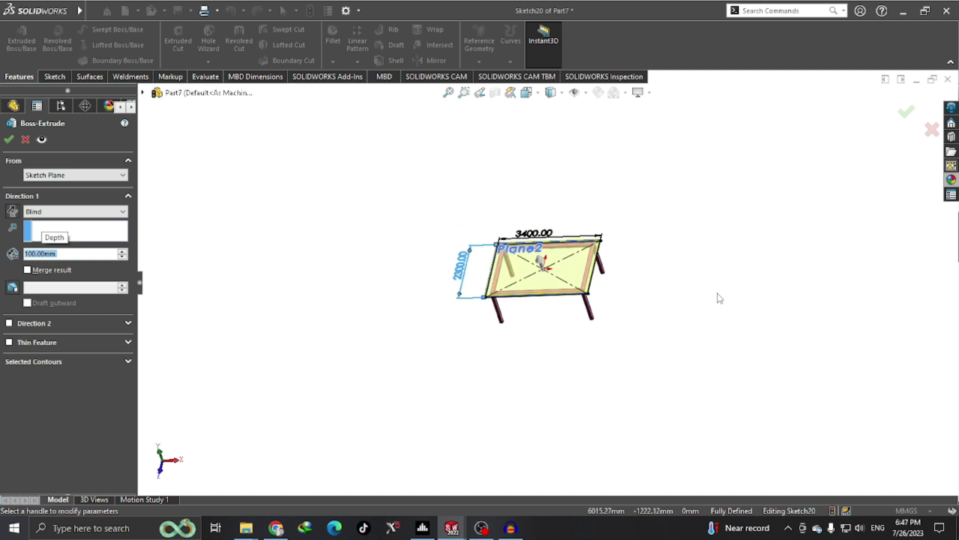
{"action": "scroll", "coordinate": [615, 292], "scroll_direction": "down", "scroll_amount": 2}
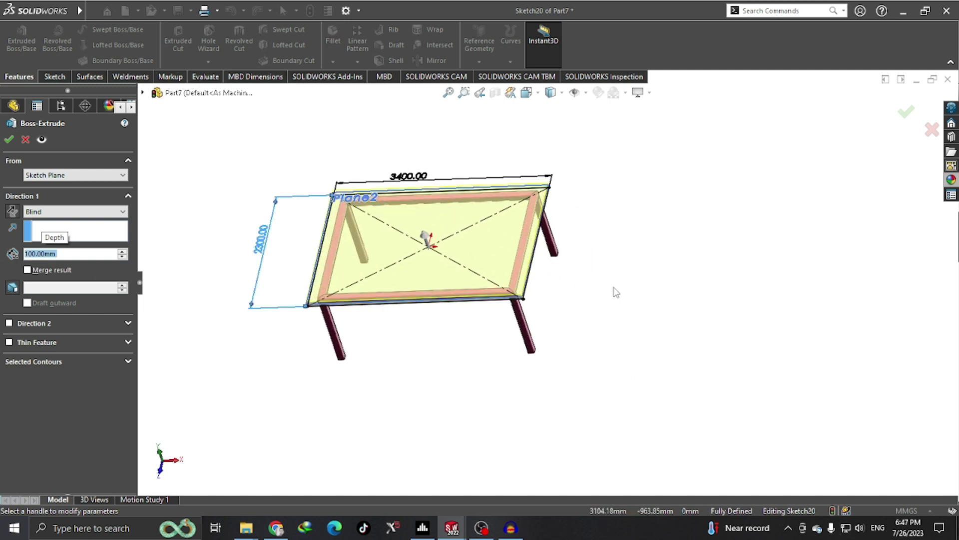
{"action": "left_click", "coordinate": [10, 140]}
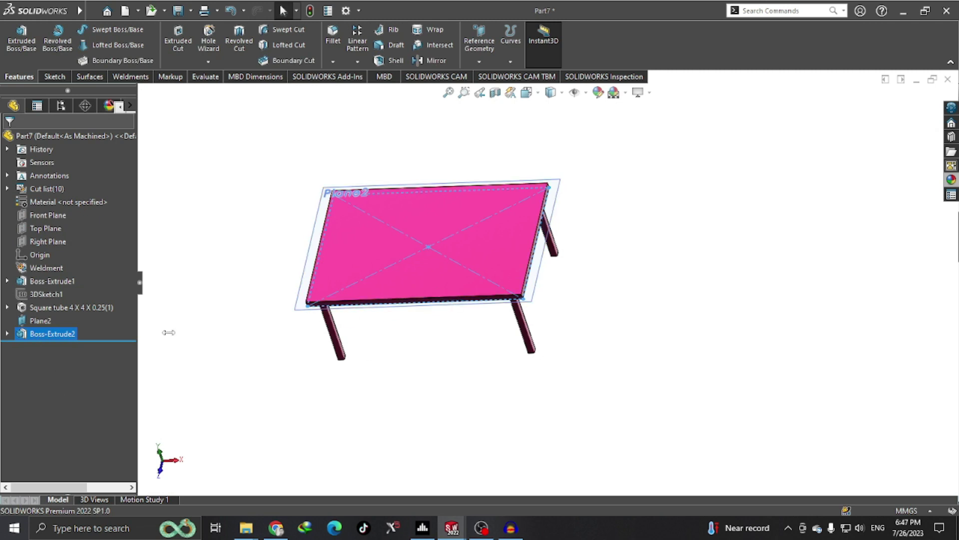
Step: Hide Plane2 and orbit the table to an oblique view
{"action": "right_click", "coordinate": [35, 322]}
{"action": "left_click", "coordinate": [62, 256]}
{"action": "mouse_move", "coordinate": [658, 342]}
{"action": "middle_mouse_down"}
{"action": "mouse_move", "coordinate": [636, 277]}
{"action": "mouse_move", "coordinate": [661, 323]}
{"action": "mouse_move", "coordinate": [628, 248]}
{"action": "mouse_move", "coordinate": [576, 305]}
{"action": "mouse_move", "coordinate": [664, 319]}
{"action": "mouse_move", "coordinate": [705, 361]}
{"action": "middle_mouse_up"}
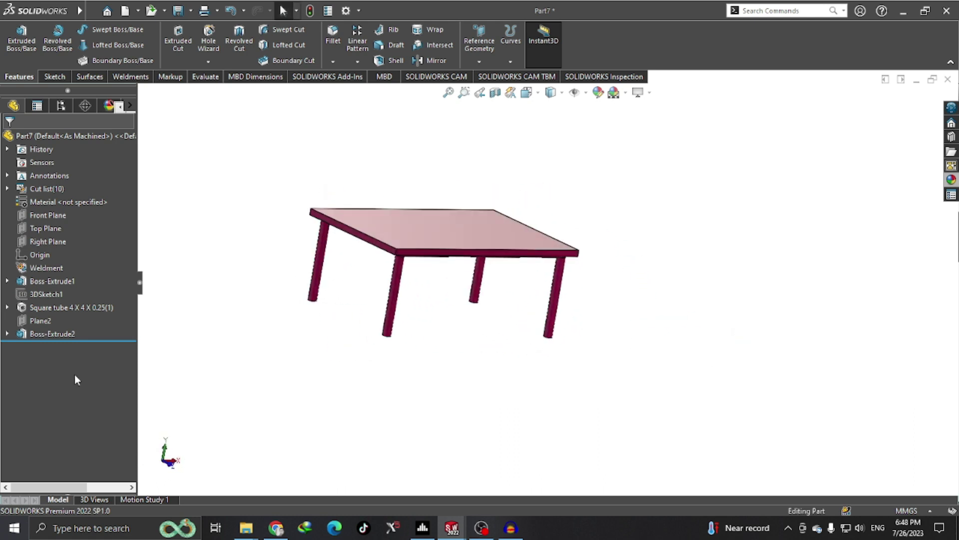
Step: Apply the blue gloss glass appearance to the Boss-Extrude2 tabletop
{"action": "left_click", "coordinate": [57, 336]}
{"action": "left_click", "coordinate": [951, 180]}
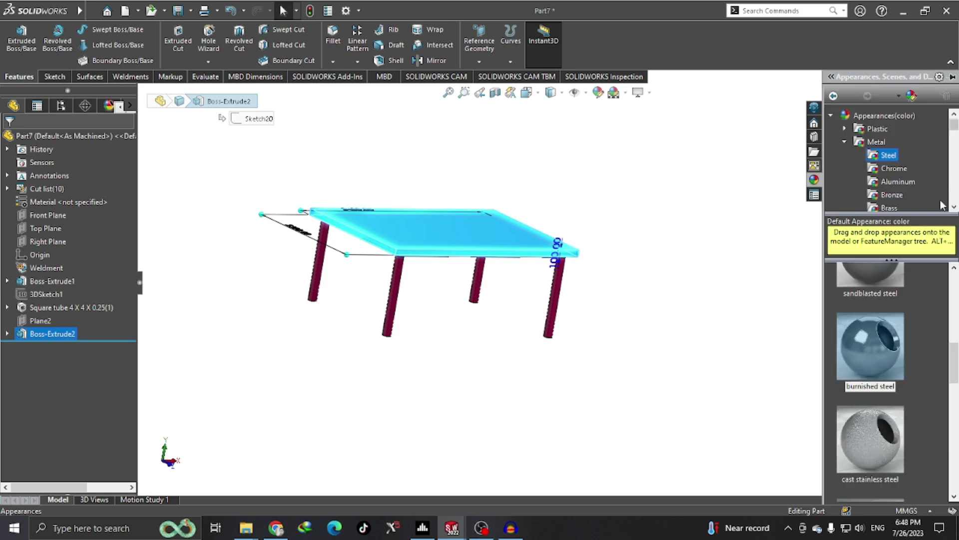
{"action": "scroll", "coordinate": [894, 181], "scroll_direction": "down", "scroll_amount": 3}
{"action": "scroll", "coordinate": [891, 190], "scroll_direction": "down", "scroll_amount": 2}
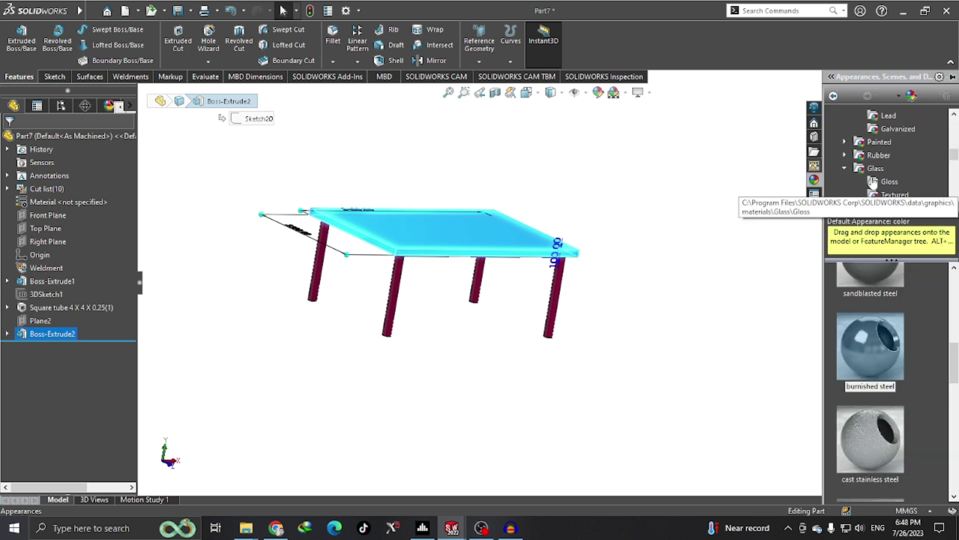
{"action": "left_click", "coordinate": [888, 183]}
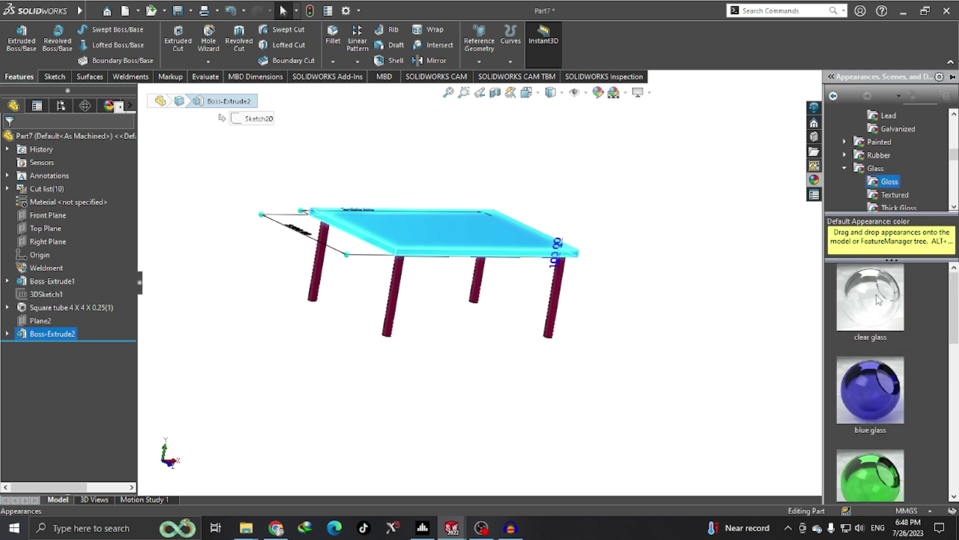
{"action": "double_click", "coordinate": [862, 390]}
Step: Recolour the part from crimson to a near-white pale grey
{"action": "middle_click_drag", "start_coordinate": [655, 374], "coordinate": [658, 332]}
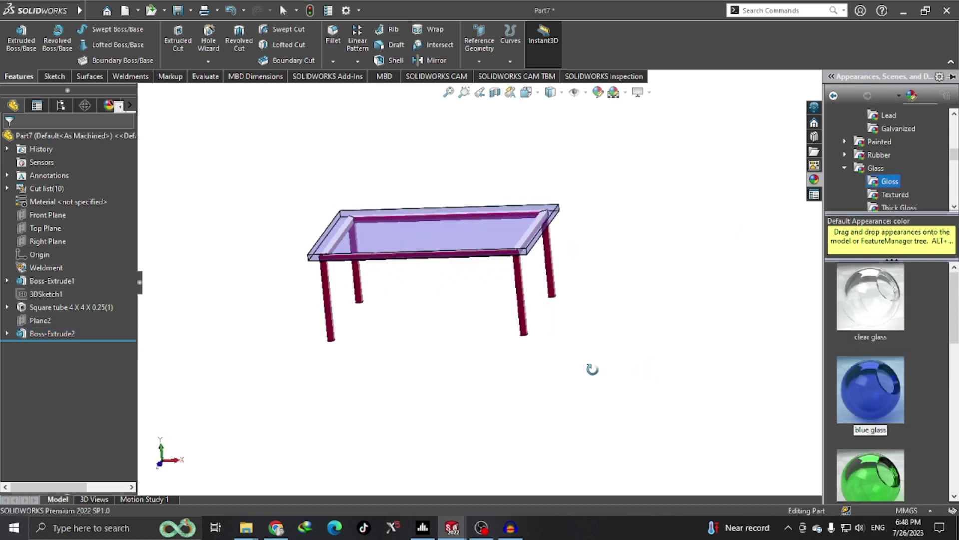
{"action": "middle_click_drag", "start_coordinate": [526, 175], "coordinate": [515, 208]}
{"action": "left_click", "coordinate": [597, 99]}
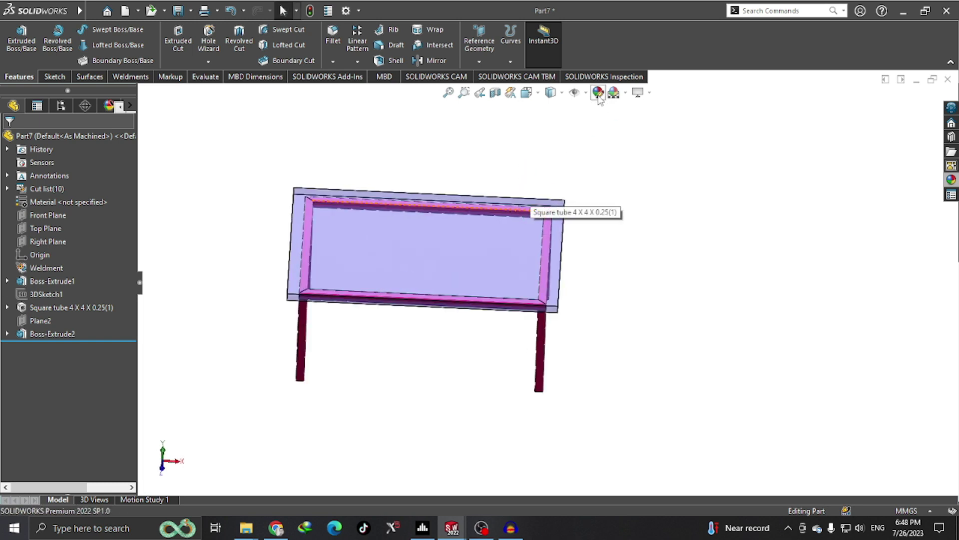
{"action": "left_click_drag", "start_coordinate": [59, 444], "coordinate": [28, 436]}
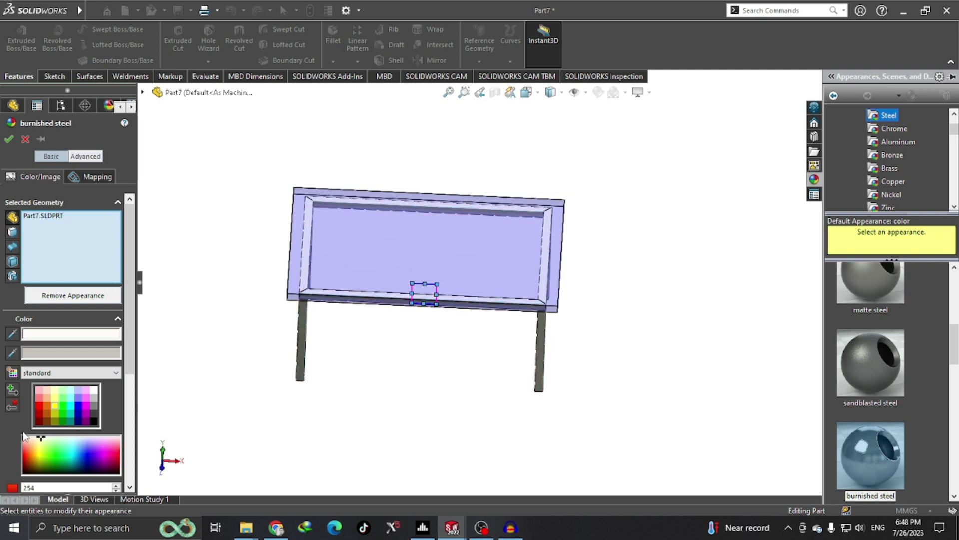
{"action": "left_click", "coordinate": [25, 139]}
{"action": "middle_click_drag", "start_coordinate": [648, 349], "coordinate": [579, 363]}
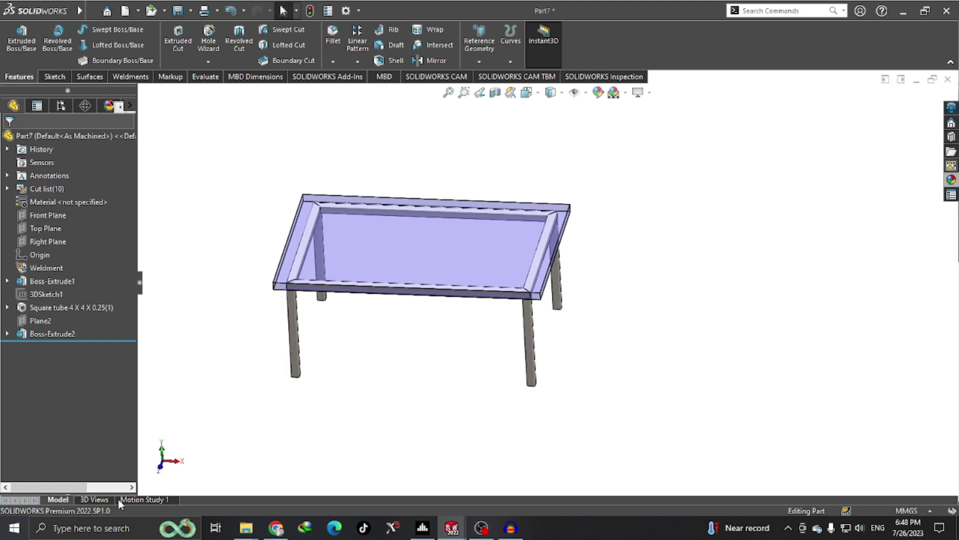
{"action": "left_click", "coordinate": [127, 498]}
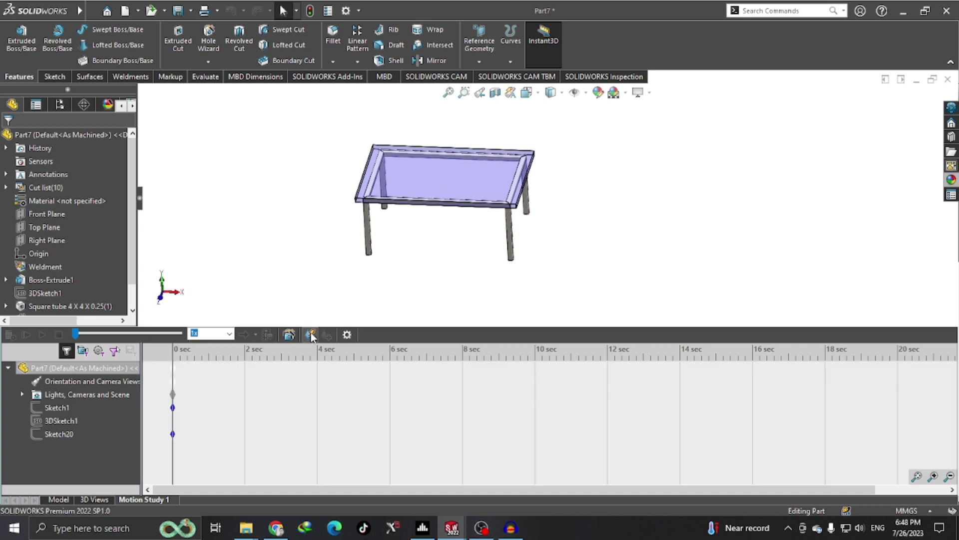
Step: Create a 10-second Rotate model animation with the Animation Wizard and play it
{"action": "left_click", "coordinate": [288, 335]}
{"action": "left_click", "coordinate": [519, 393]}
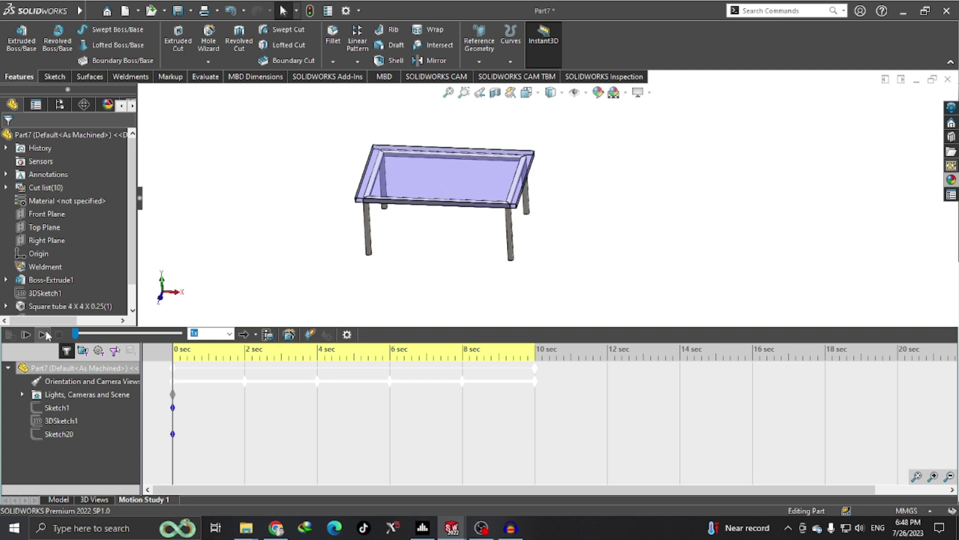
{"action": "left_click", "coordinate": [45, 334]}
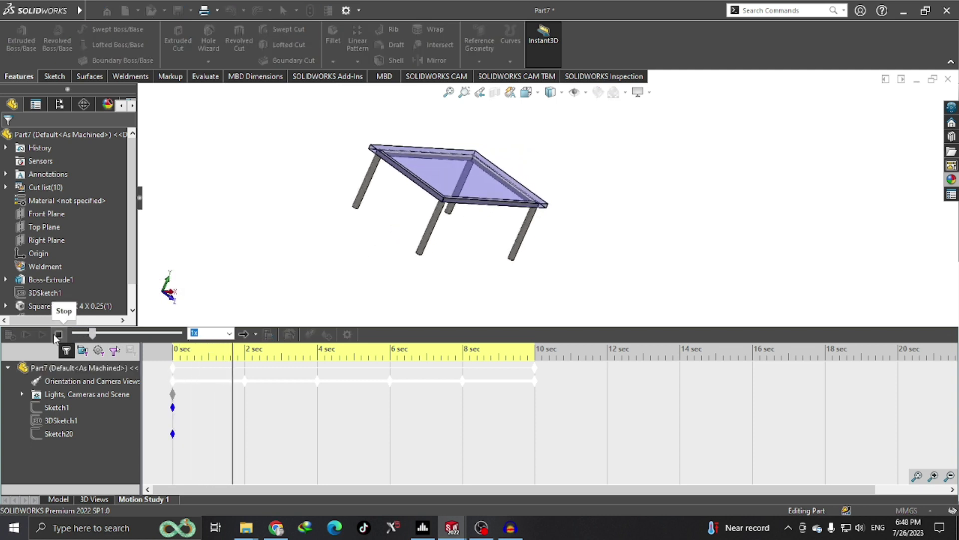